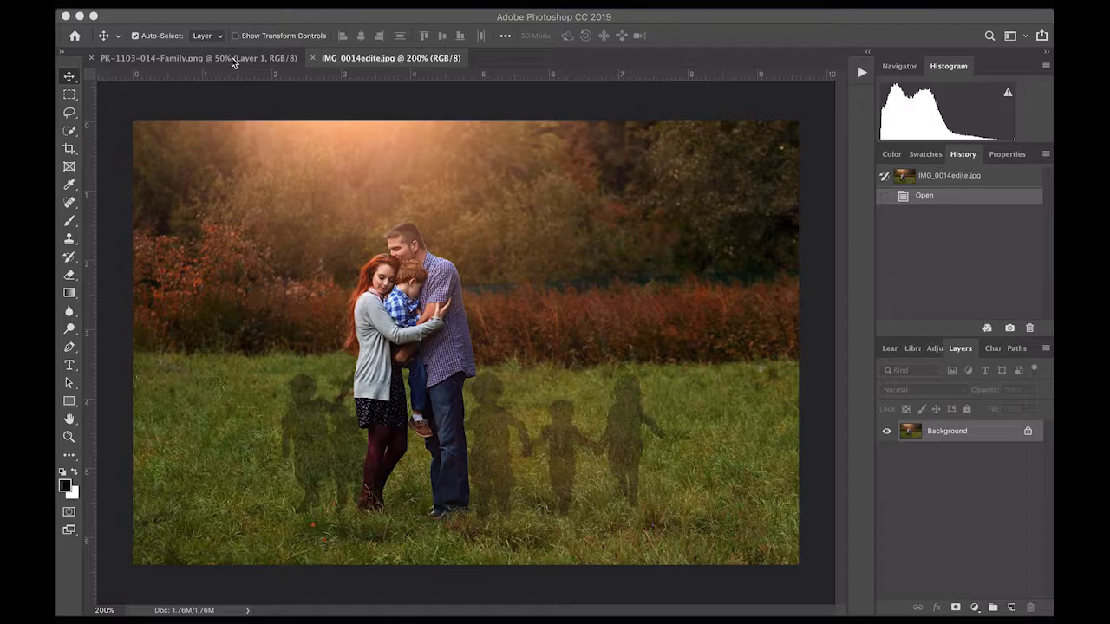
- Copy the silhouette layer from PK-1103-014-Family.png into the IMG_0014edite.jpg photo
left_click(236, 57)
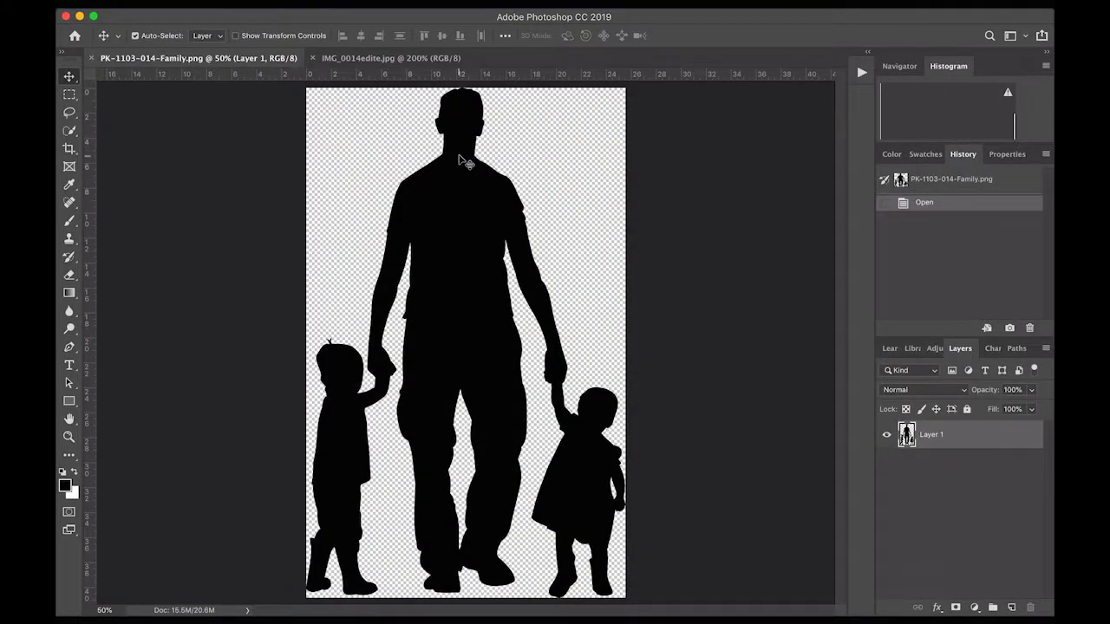
left_click_drag(469, 122, 425, 59)
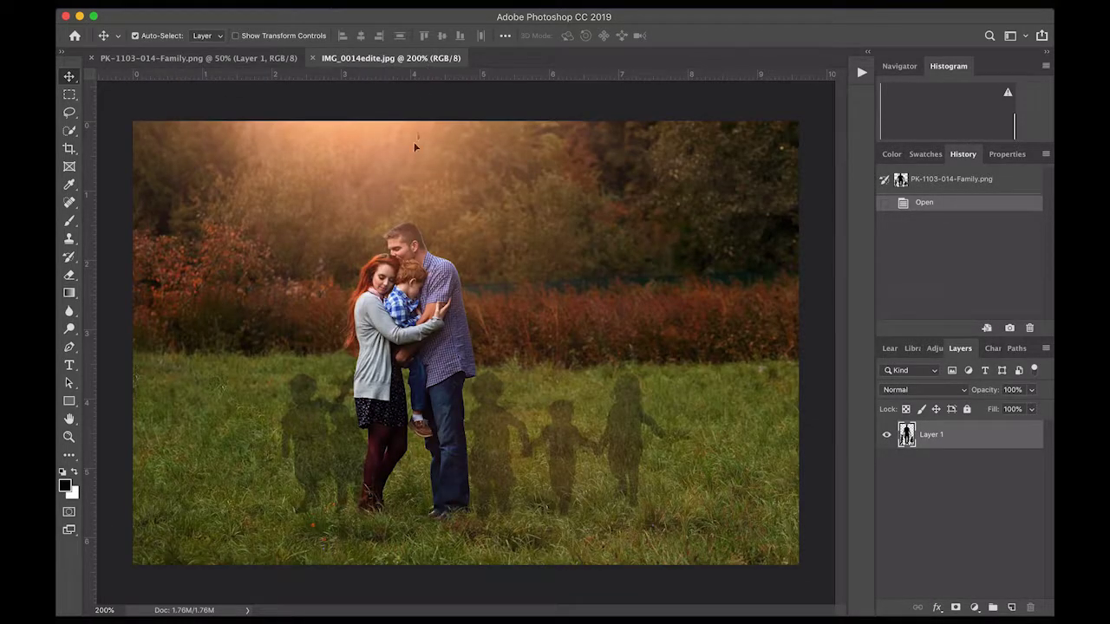
left_click_drag(411, 248, 422, 250)
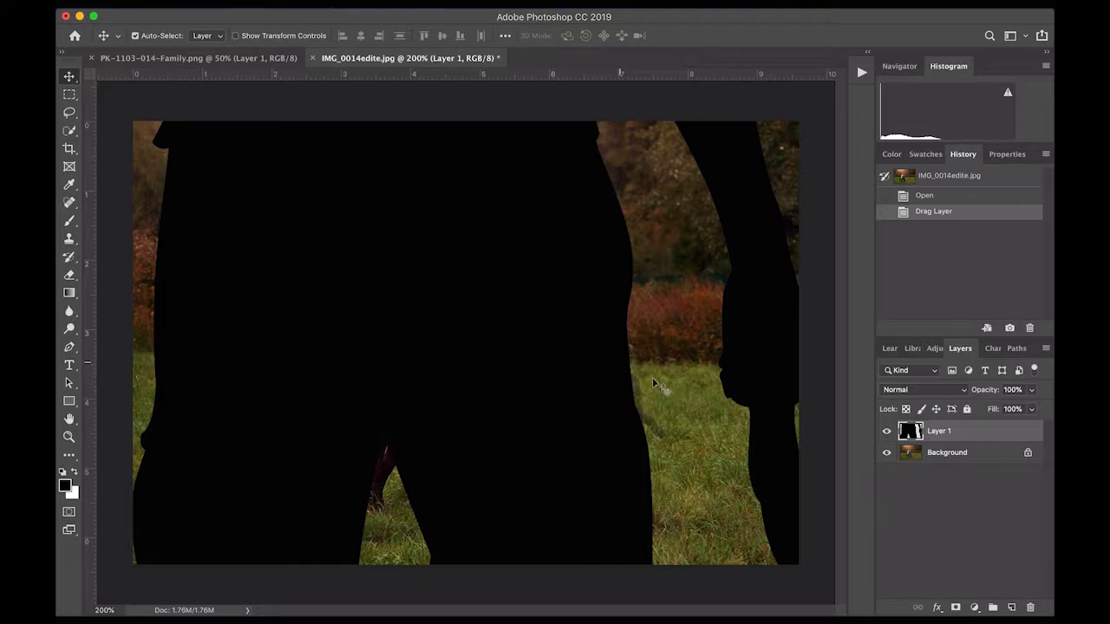
- Try to shrink the silhouette layer to fit within the photo without keeping its proportions
key("super")
key("super+t")
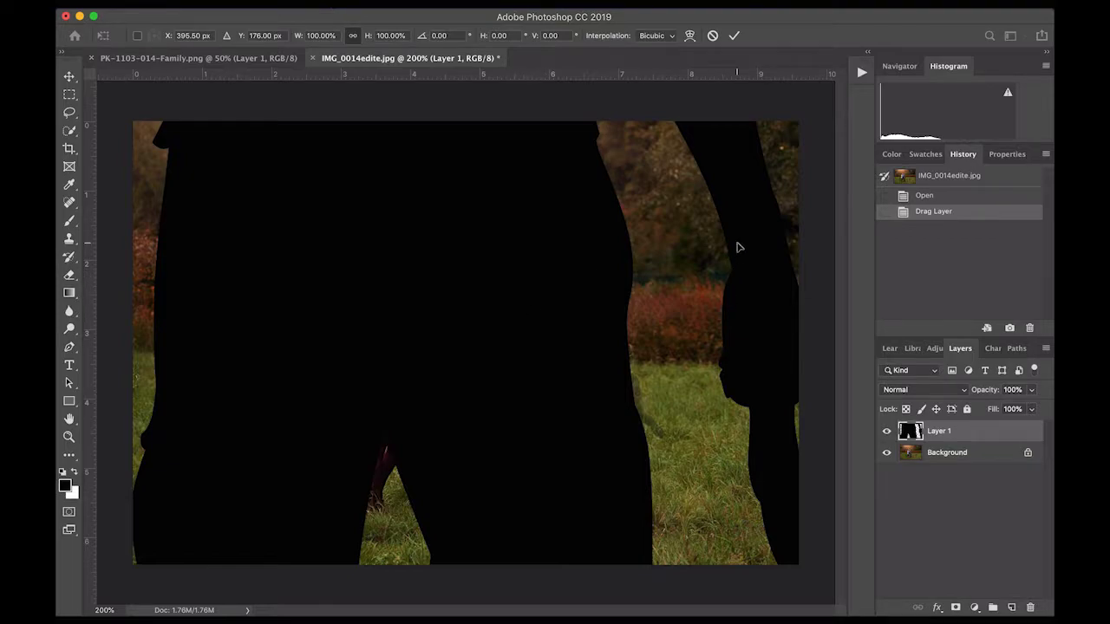
key("super+minus")
key("super+minus")
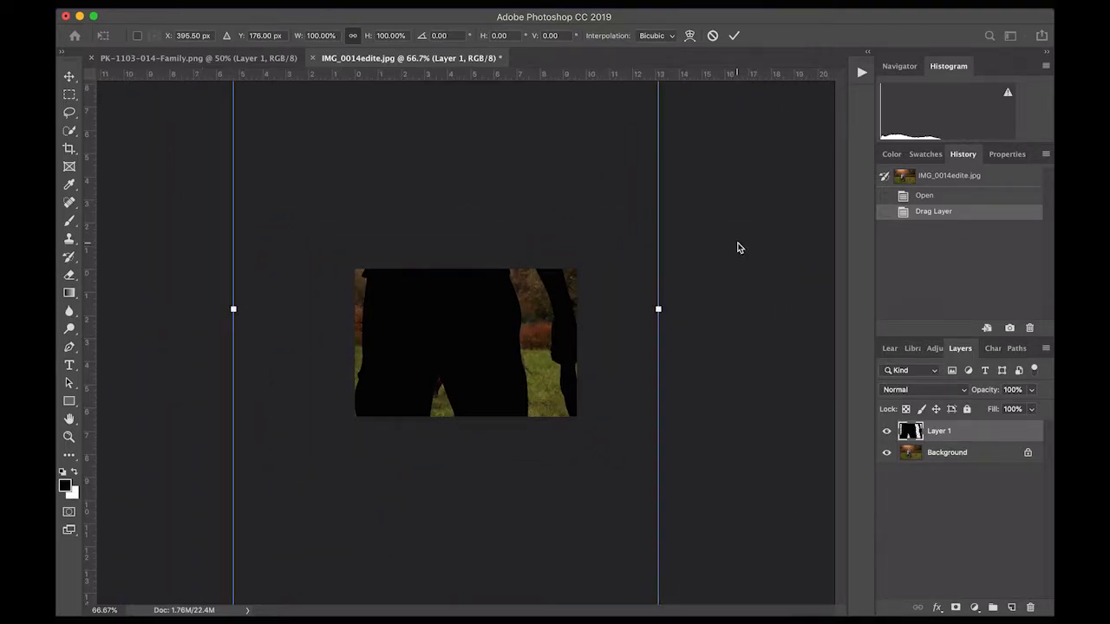
key("super+minus")
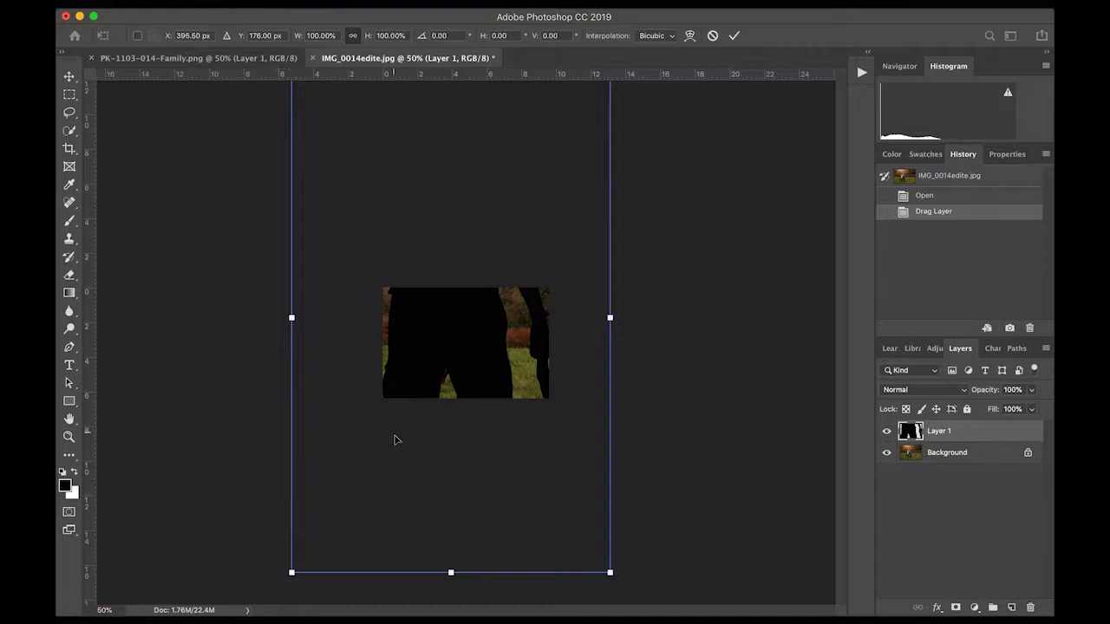
left_click_drag(292, 575, 482, 370)
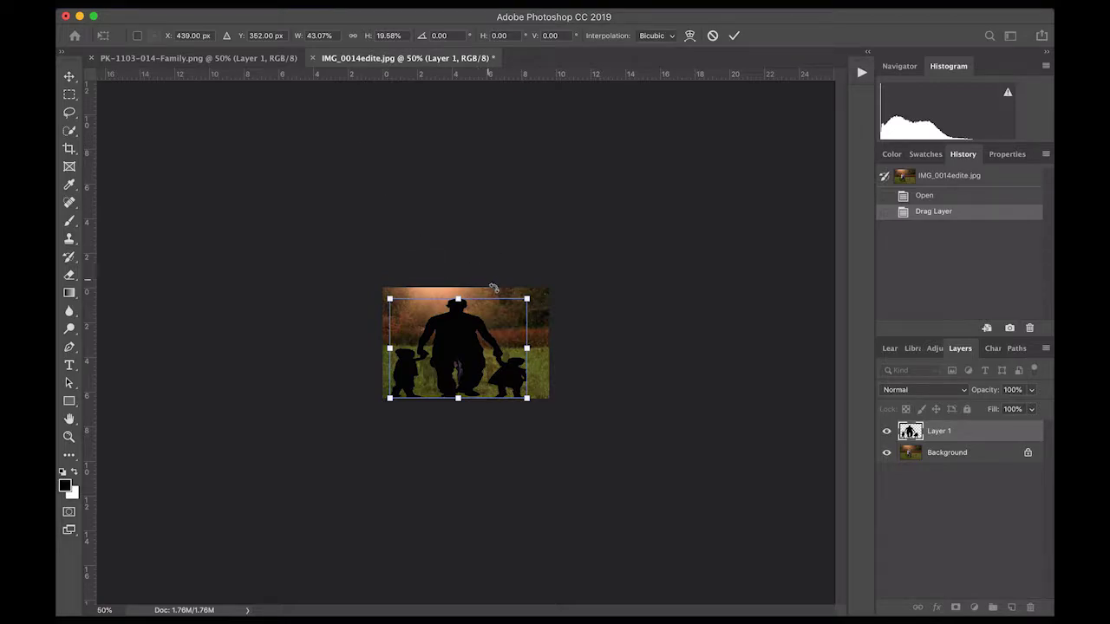
left_click(69, 78)
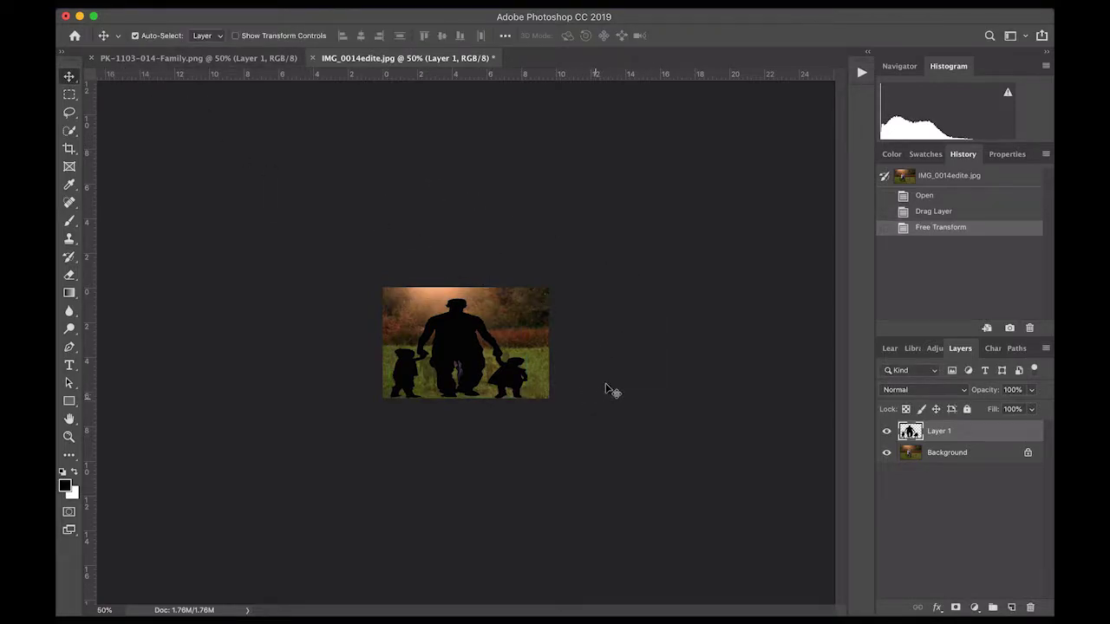
key("super+z")
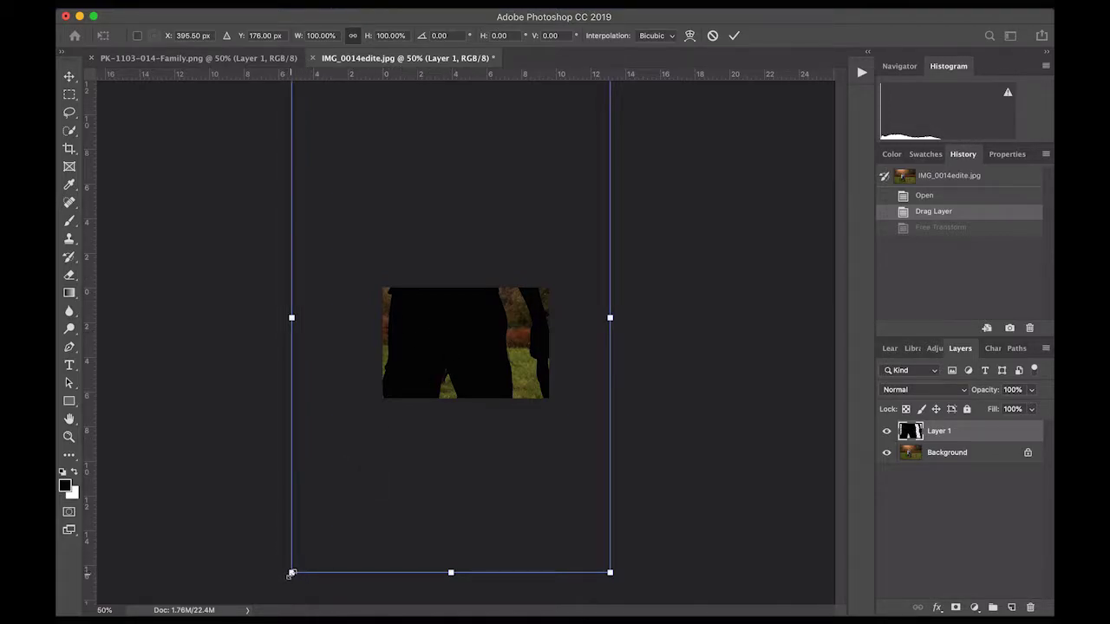
- Scale the silhouette layer down proportionally to about the photo's height and move it to the photo's left edge
left_click_drag(291, 574, 365, 338)
left_click_drag(450, 334, 475, 351)
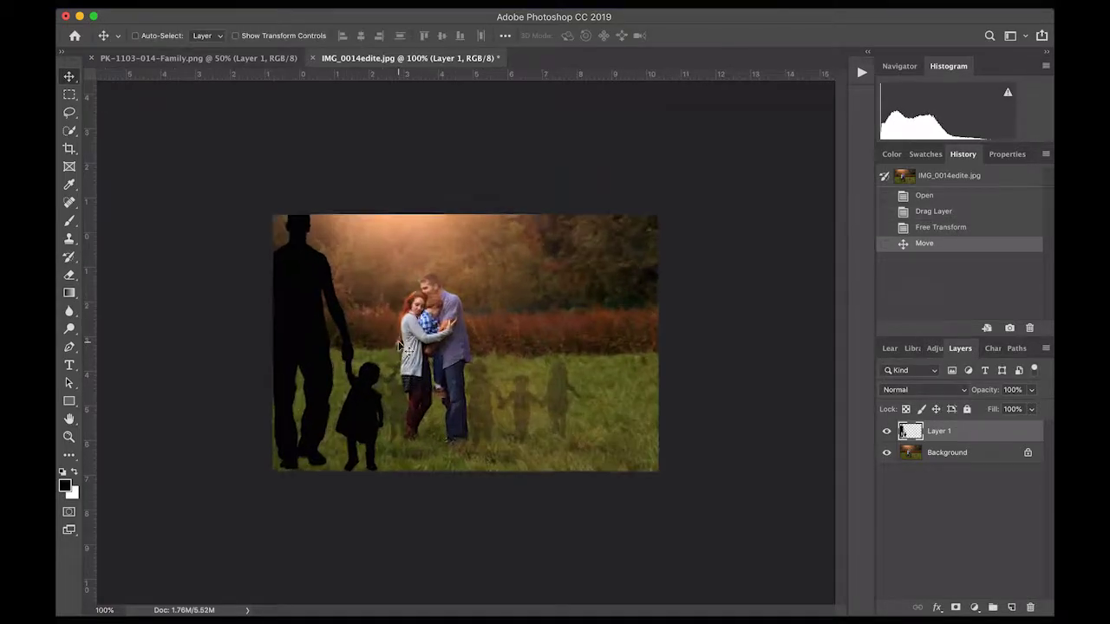
key("super+equal")
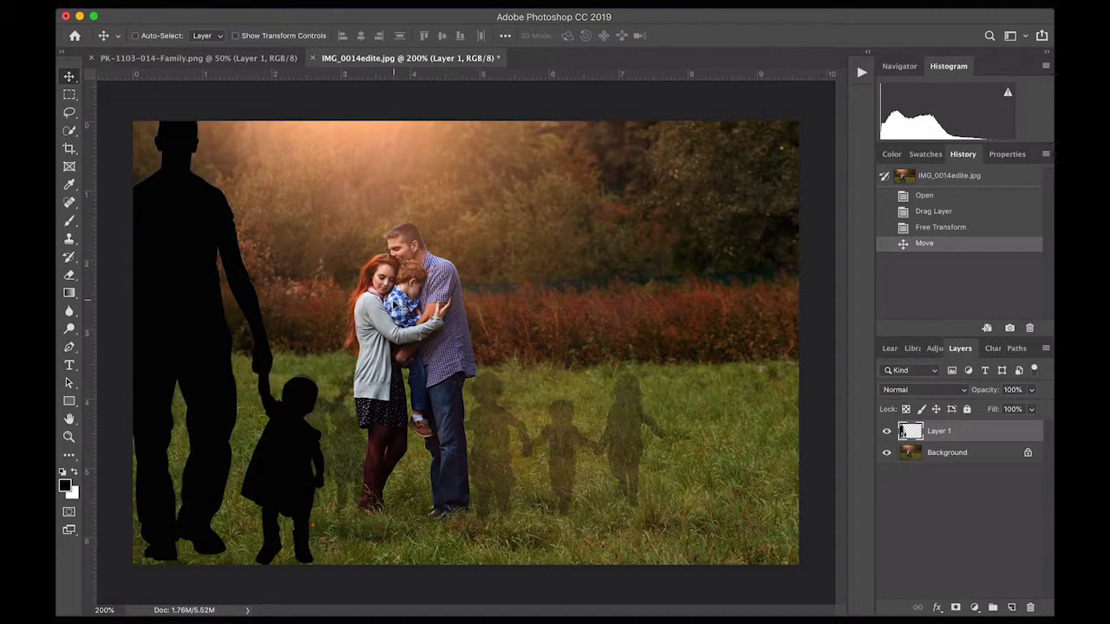
- Free-transform the silhouette layer to about 70% and overlay it on the couple to match it to the man's height
key("super+t")
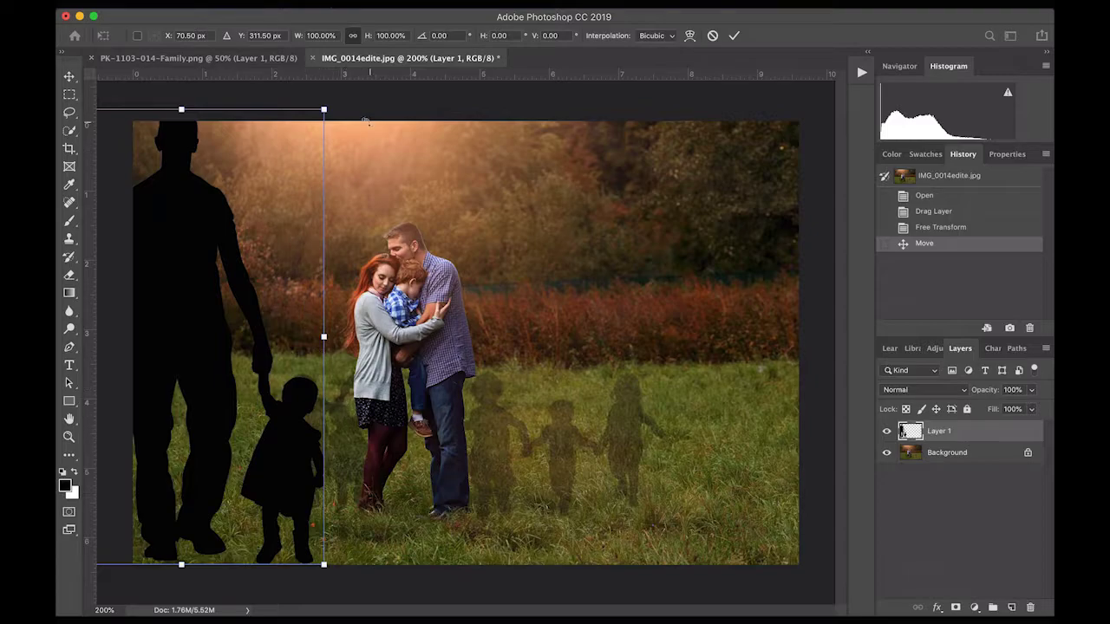
left_click_drag(325, 108, 261, 208)
left_click_drag(236, 482, 286, 438)
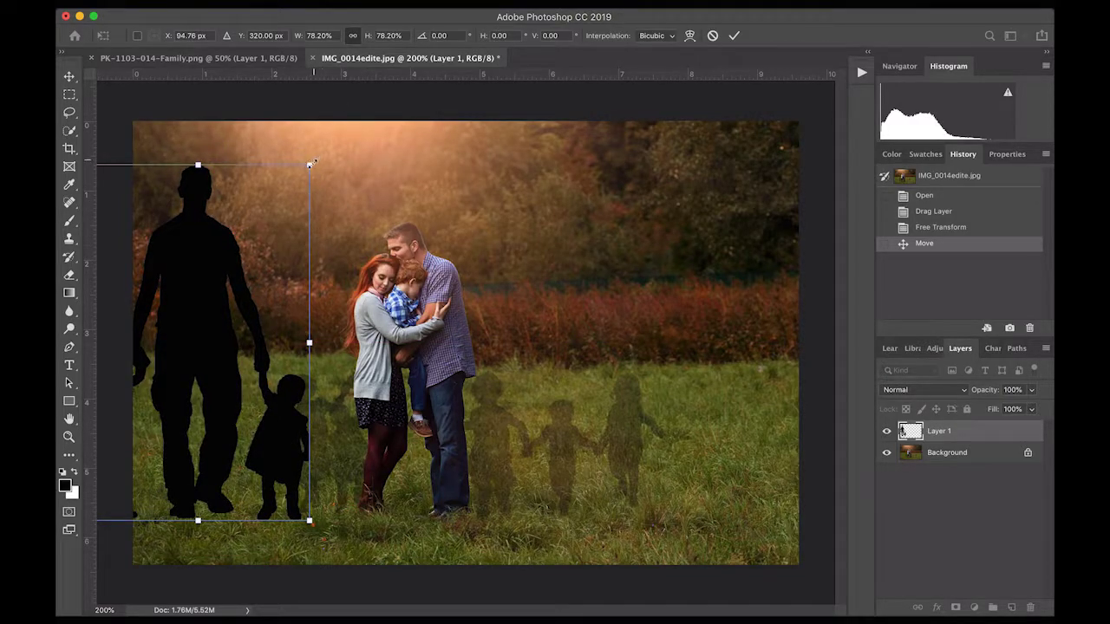
left_click_drag(311, 166, 297, 185)
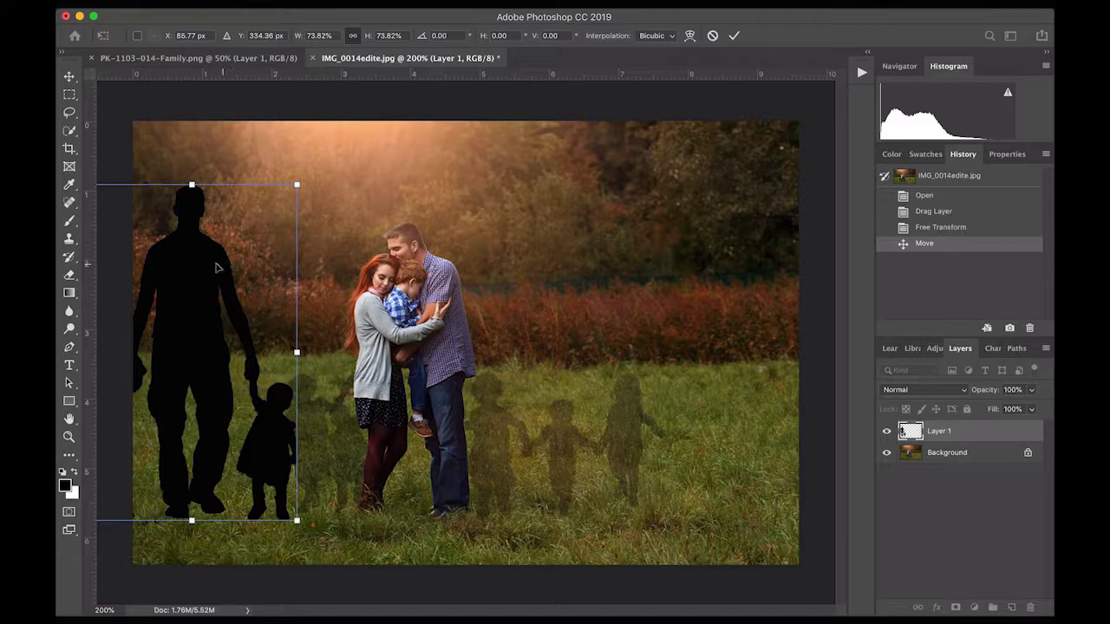
left_click_drag(215, 272, 423, 316)
left_click_drag(305, 560, 314, 547)
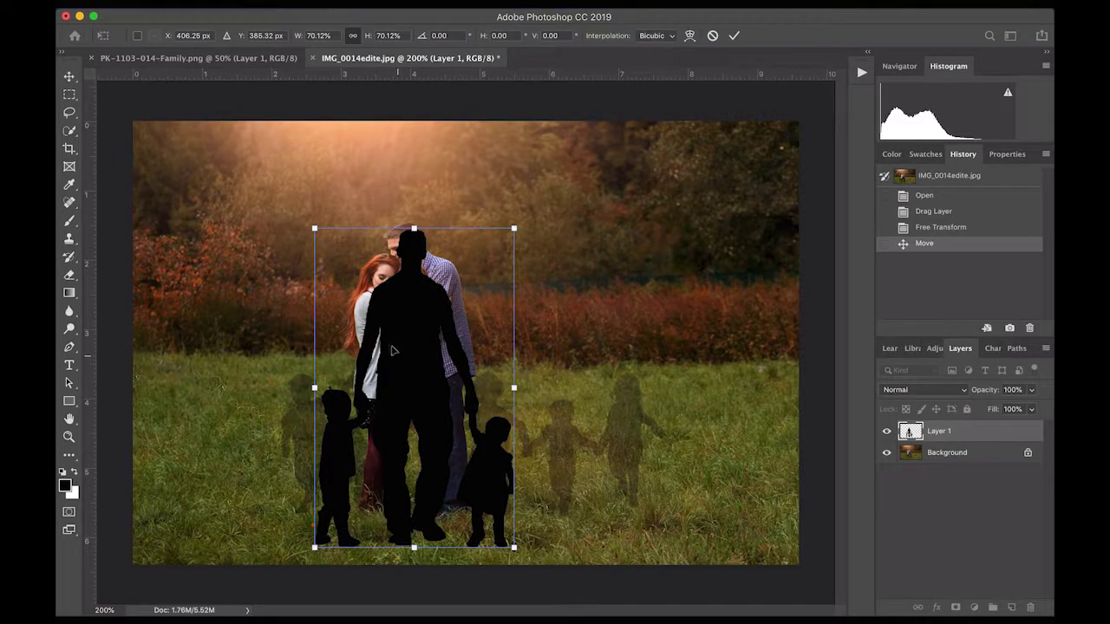
- Scale the silhouettes to about 67% and place them on the grass left of the couple
left_click_drag(423, 339, 198, 319)
left_click_drag(294, 201, 285, 213)
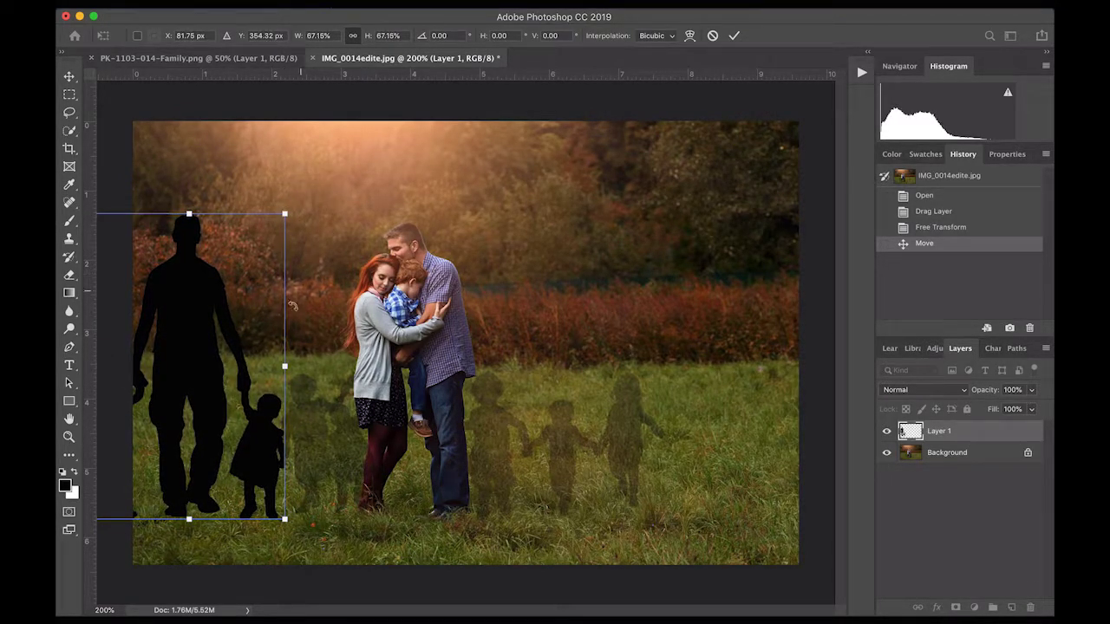
left_click_drag(274, 416, 292, 413)
key("Return")
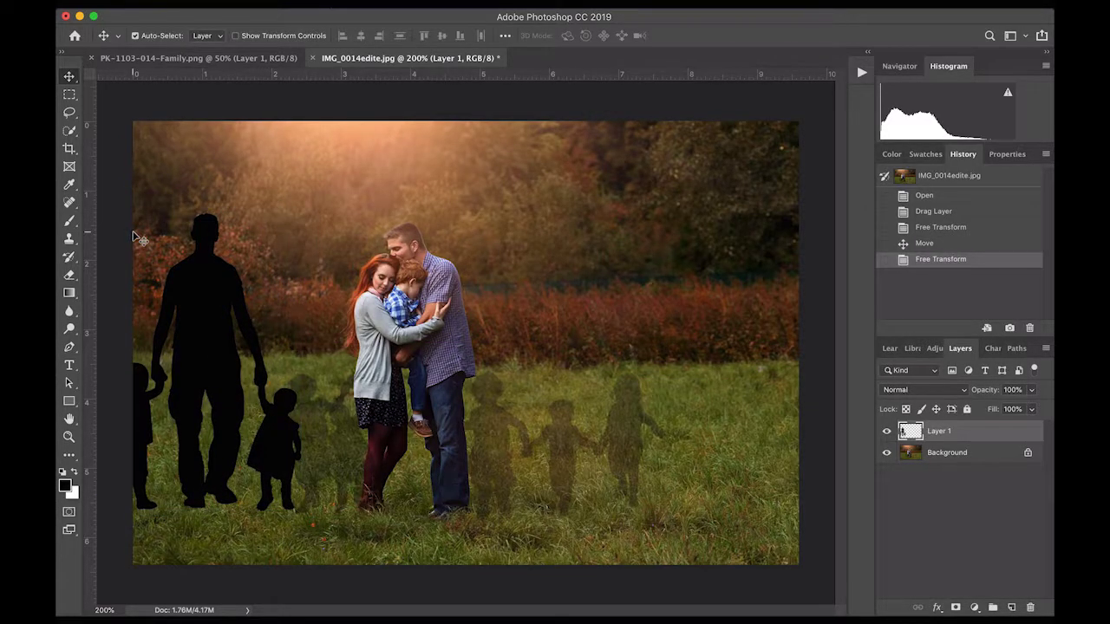
- Add a layer mask to the silhouette layer and set the Brush tool's opacity to 99%
left_click(956, 607)
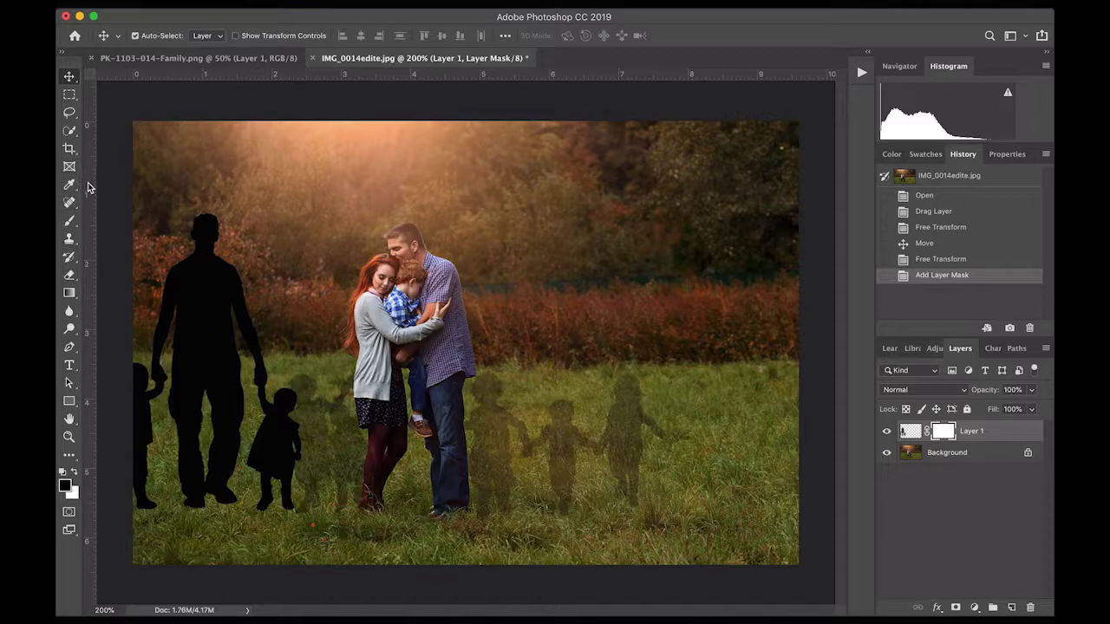
left_click(70, 221)
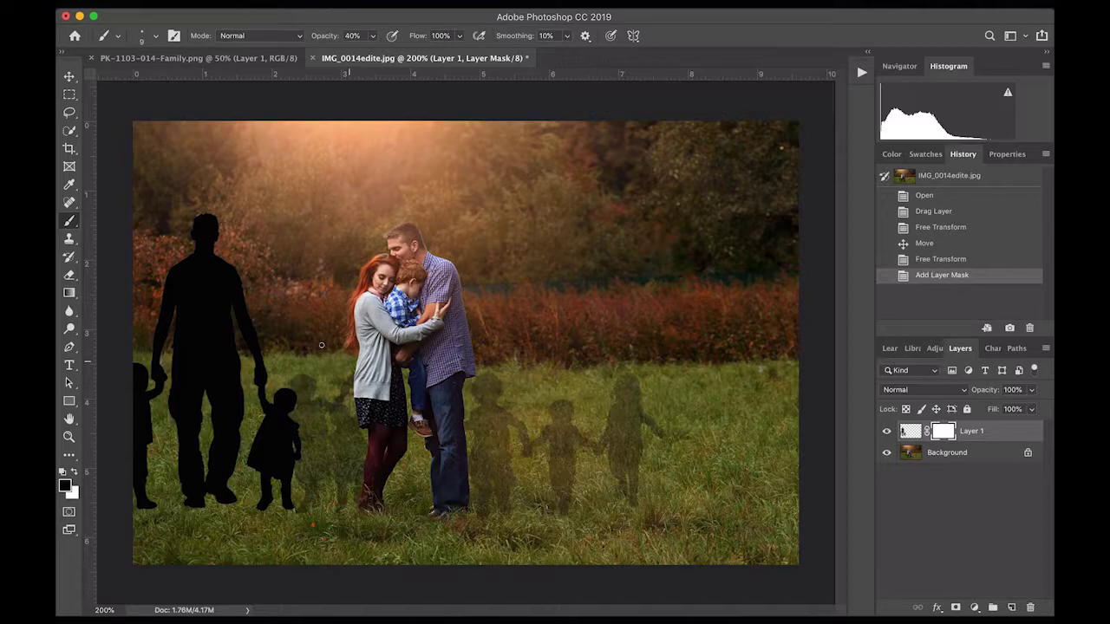
left_click(291, 416)
left_click_drag(326, 37, 612, 37)
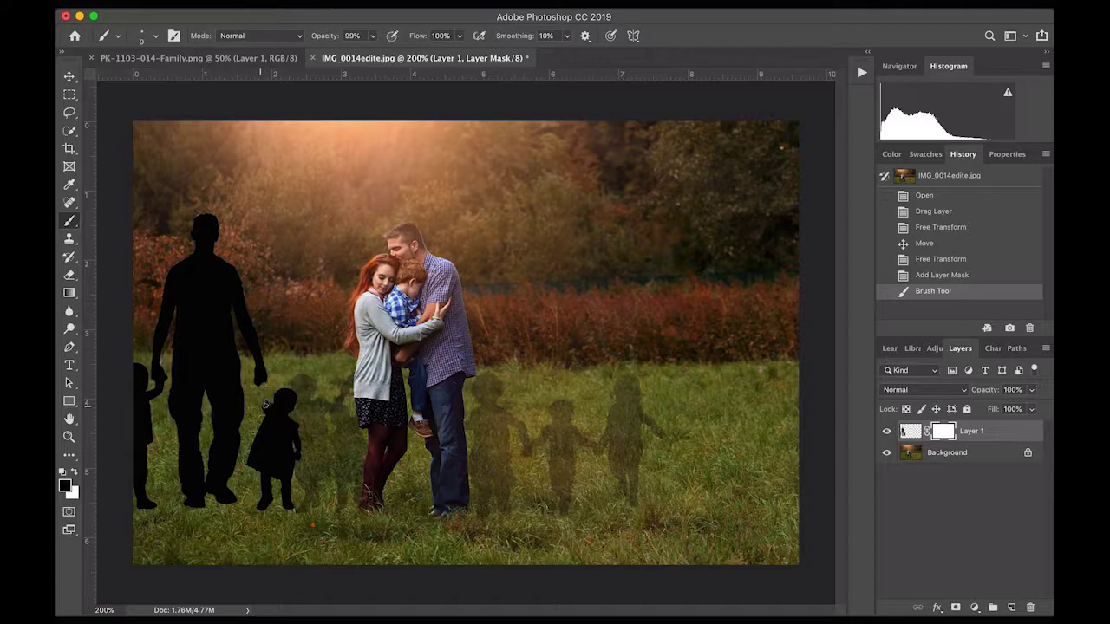
- Paint over the small girl on the mask with a 60 px brush and invert the mask to isolate her silhouette
left_click_drag(265, 404, 274, 395)
right_click(275, 432)
left_click(373, 422)
mouse_move(268, 415)
left_mouse_down()
mouse_move(284, 415)
mouse_move(268, 458)
mouse_move(271, 496)
left_mouse_up()
left_click_drag(311, 444, 308, 458)
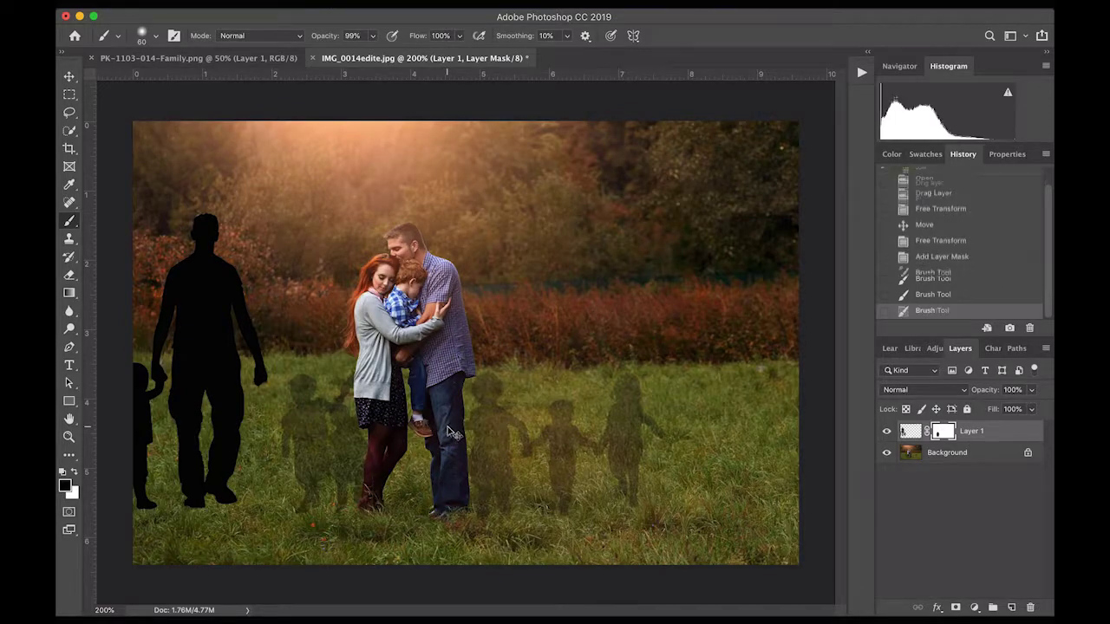
key("super+i")
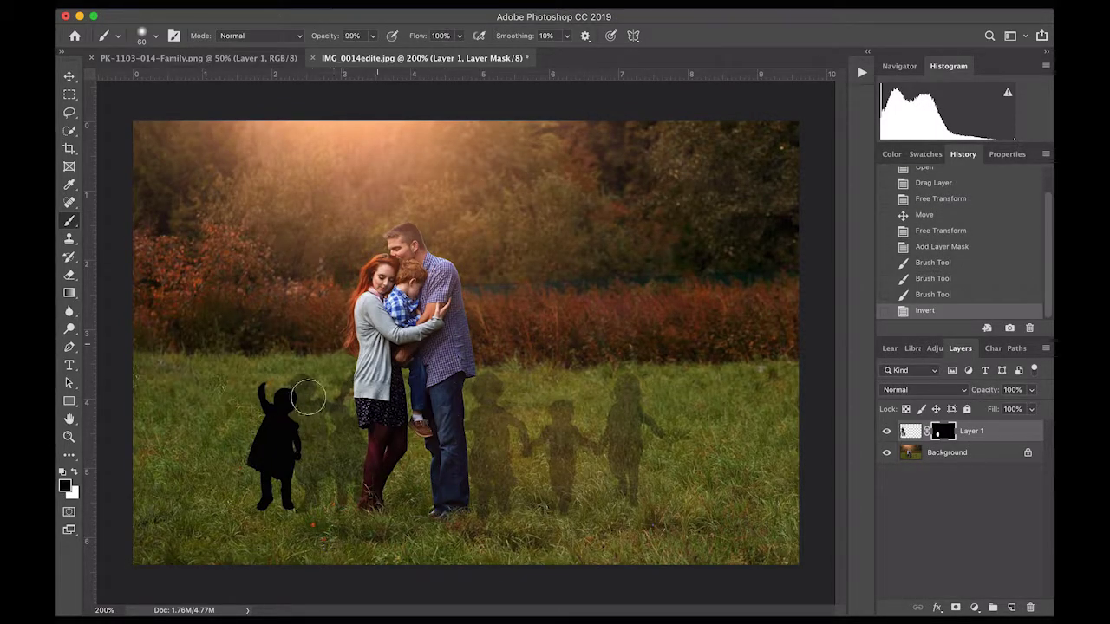
- Move the girl silhouette slightly left of the faint shadow figures and flip it horizontally
left_click(70, 80)
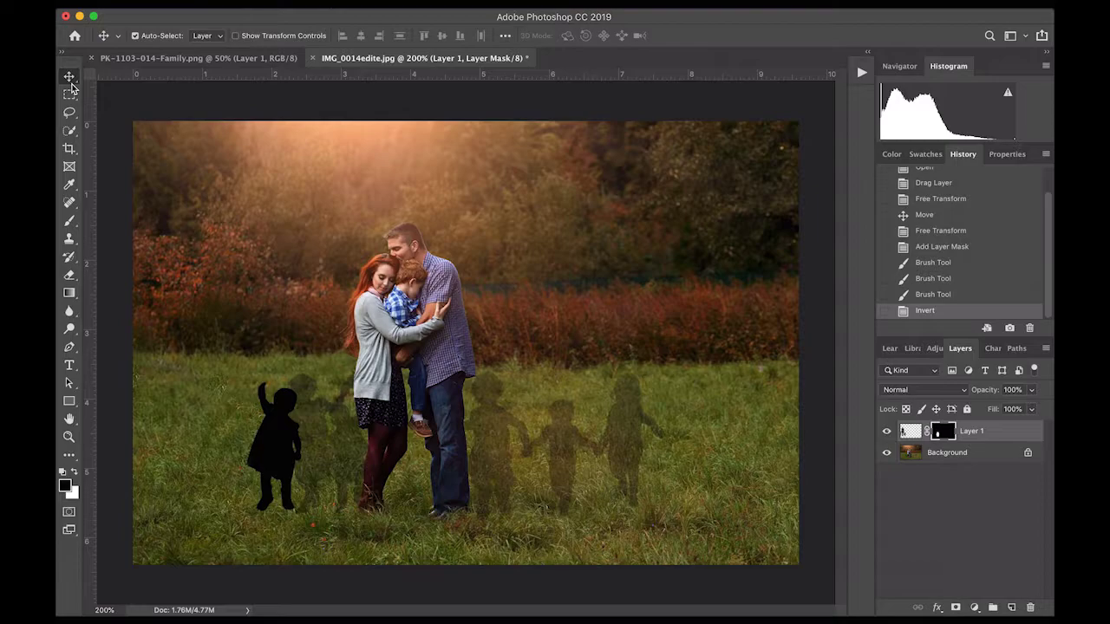
left_click_drag(302, 439, 278, 438)
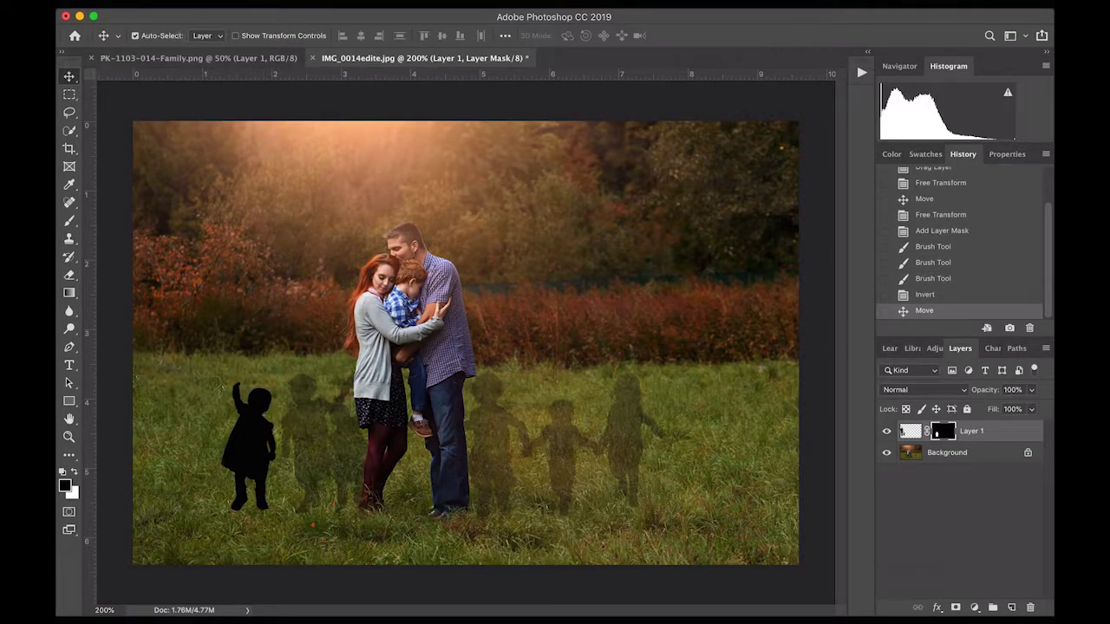
left_click(216, 2)
mouse_move(296, 325)
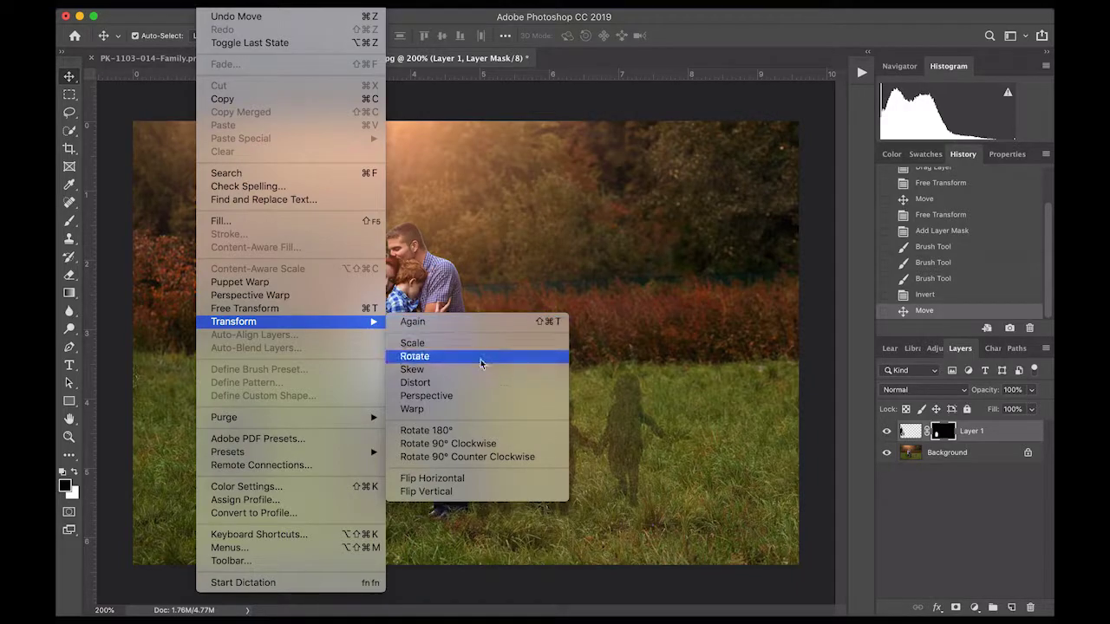
left_click(488, 478)
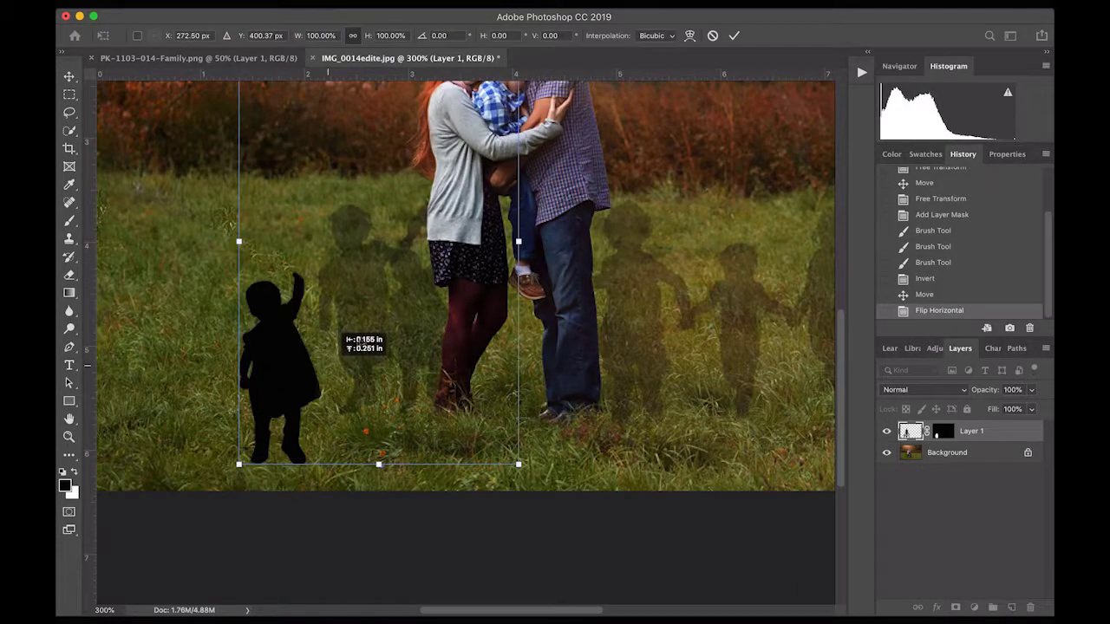
- Rotate the girl silhouette about 2.6°, shrink it slightly and place it on the grass beside the faint shadow figures
left_click_drag(328, 366, 356, 356)
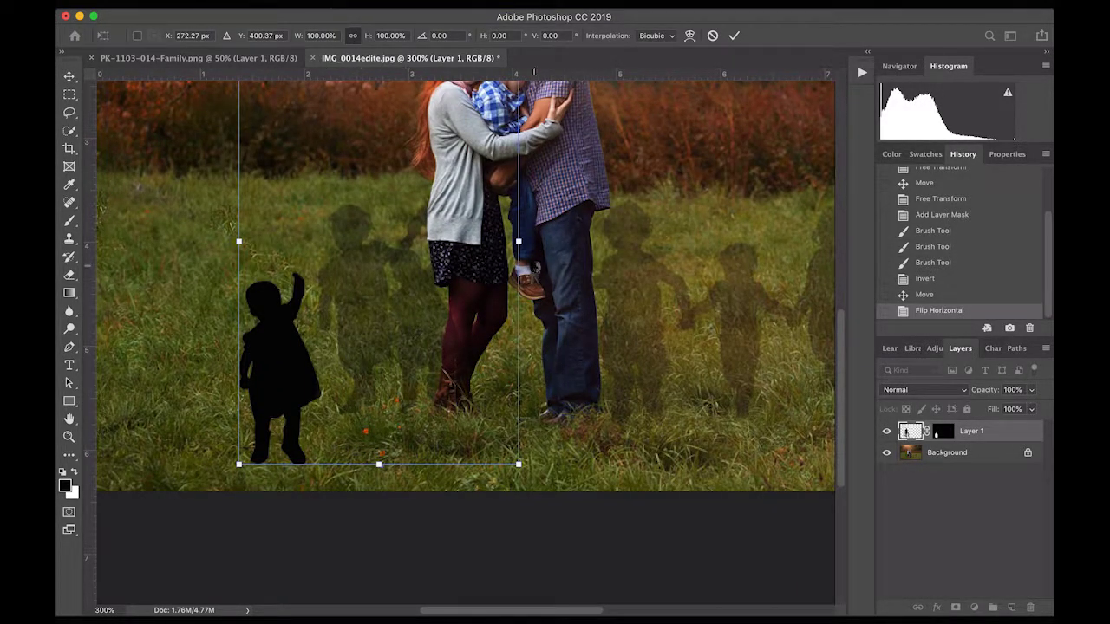
left_click_drag(540, 267, 609, 279)
left_click_drag(370, 324, 391, 351)
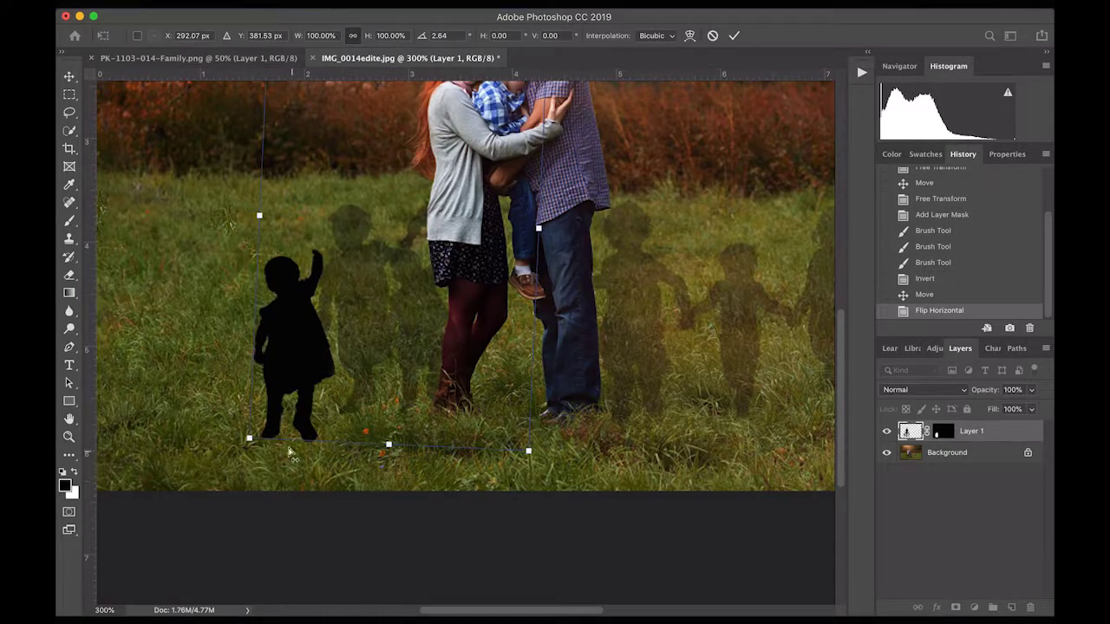
left_click_drag(250, 435, 268, 426)
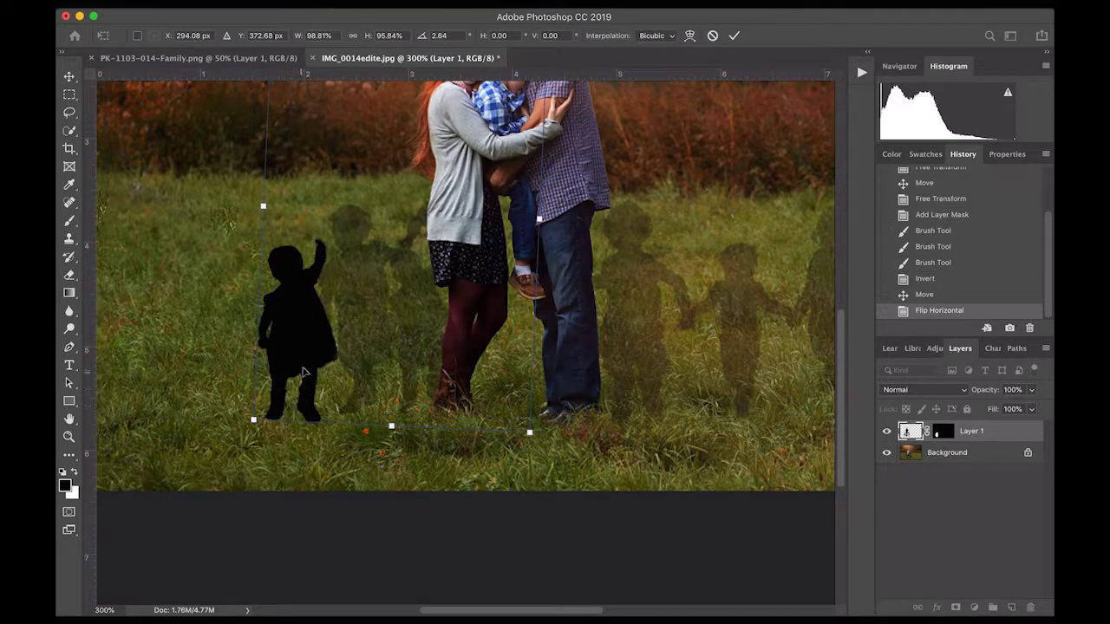
mouse_move(313, 330)
left_mouse_down()
mouse_move(313, 352)
mouse_move(303, 347)
left_mouse_up()
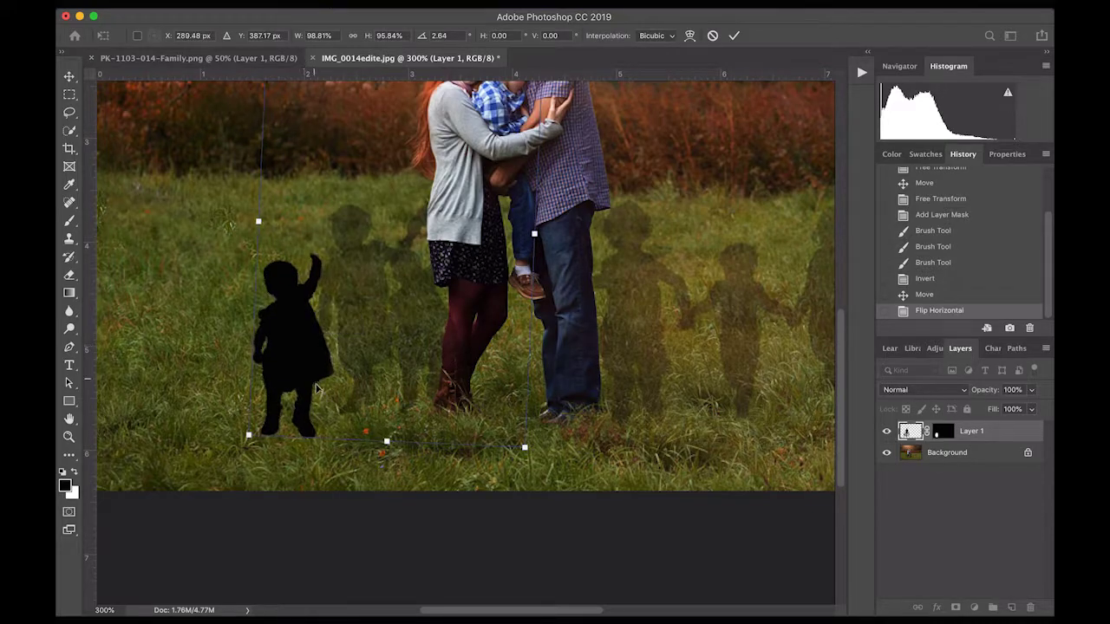
left_click_drag(247, 436, 258, 424)
left_click_drag(317, 383, 286, 358)
key("Return")
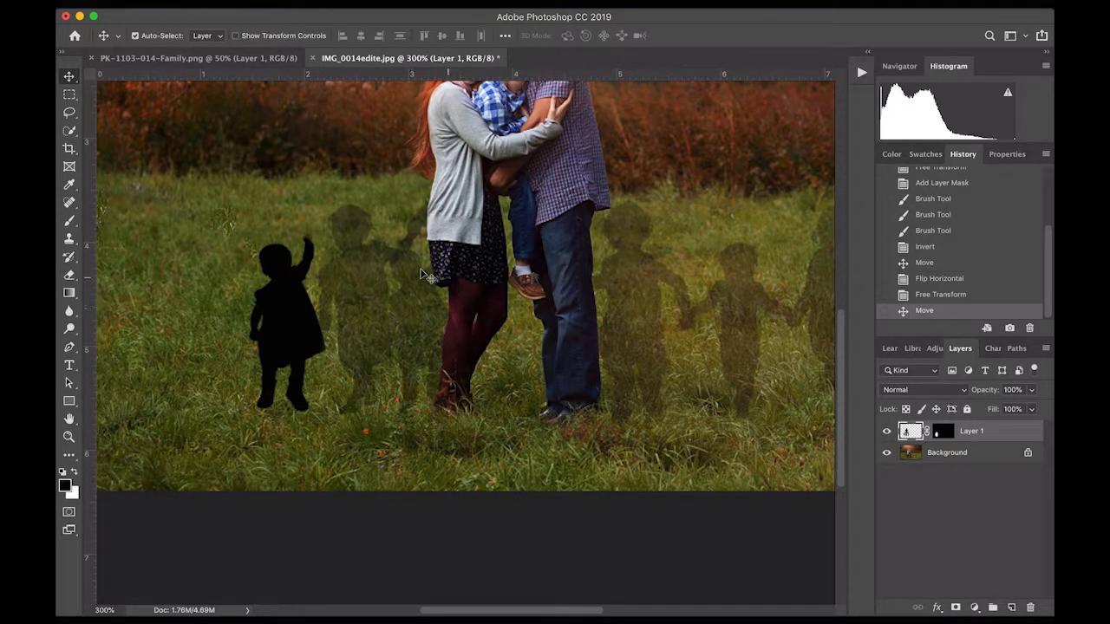
- Paint black with a 20 px brush on the layer mask to remove the tip of the girl's raised hand
left_click(70, 222)
right_click(368, 295)
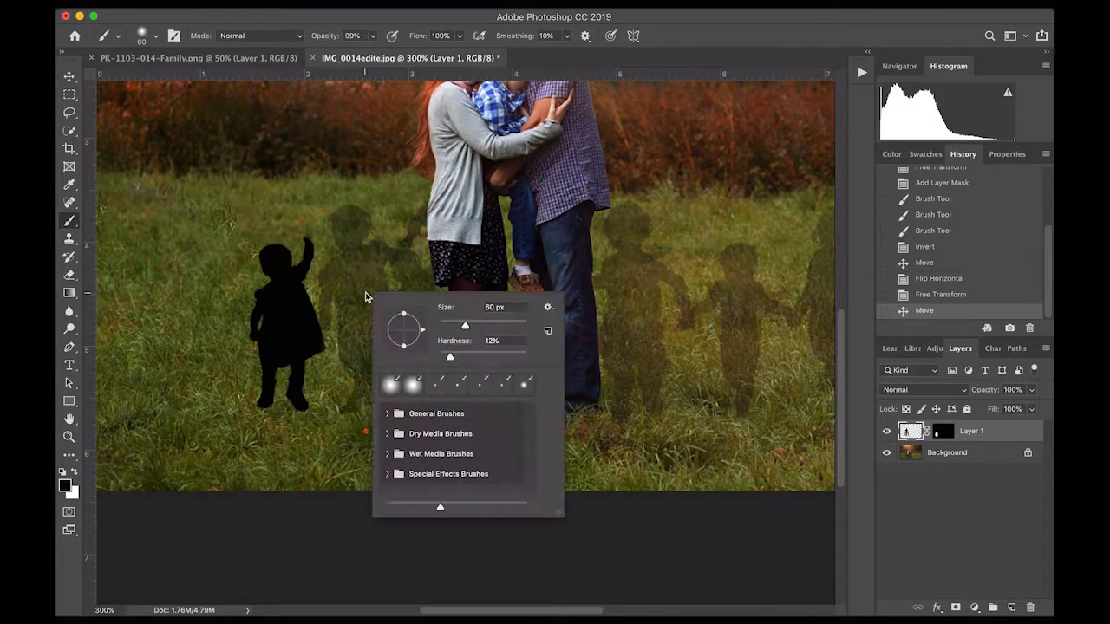
left_click_drag(452, 325, 455, 326)
key("Return")
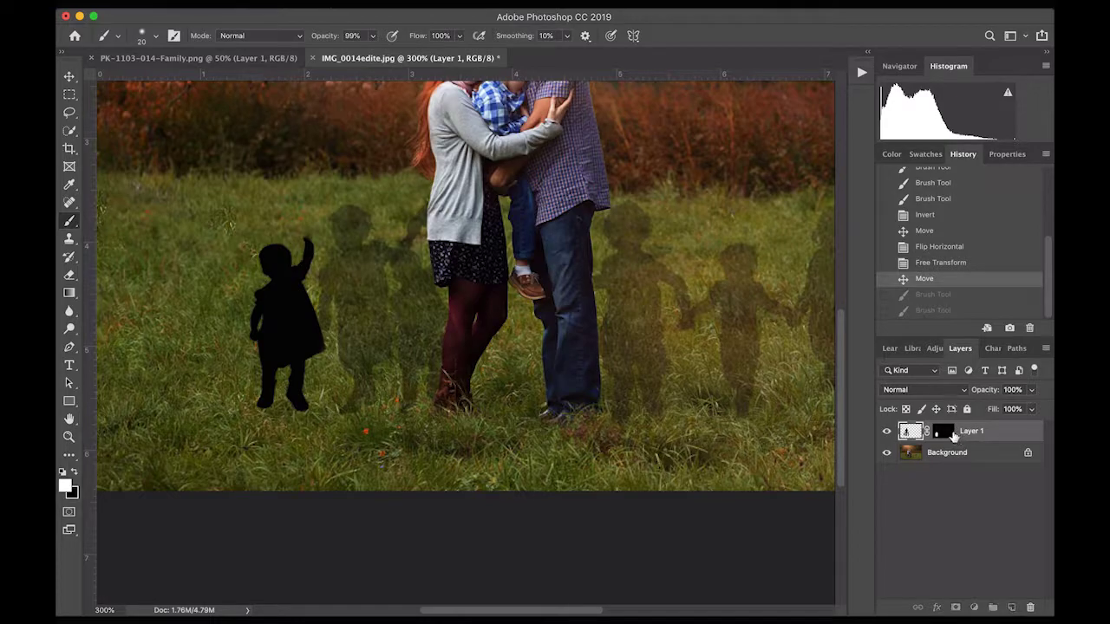
left_click(941, 431)
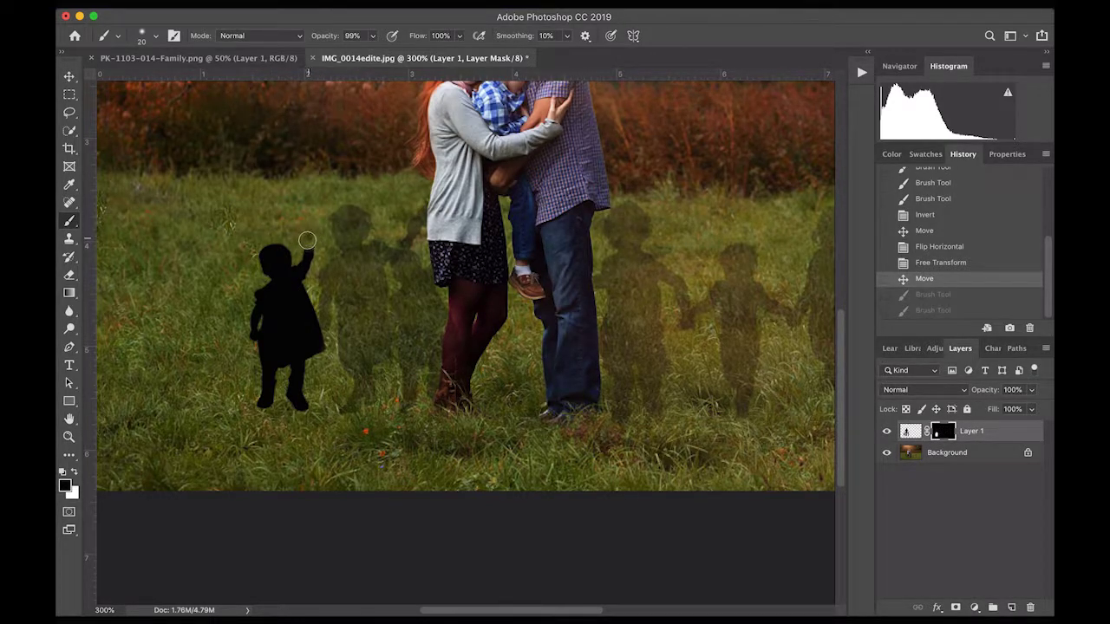
left_click_drag(304, 244, 300, 243)
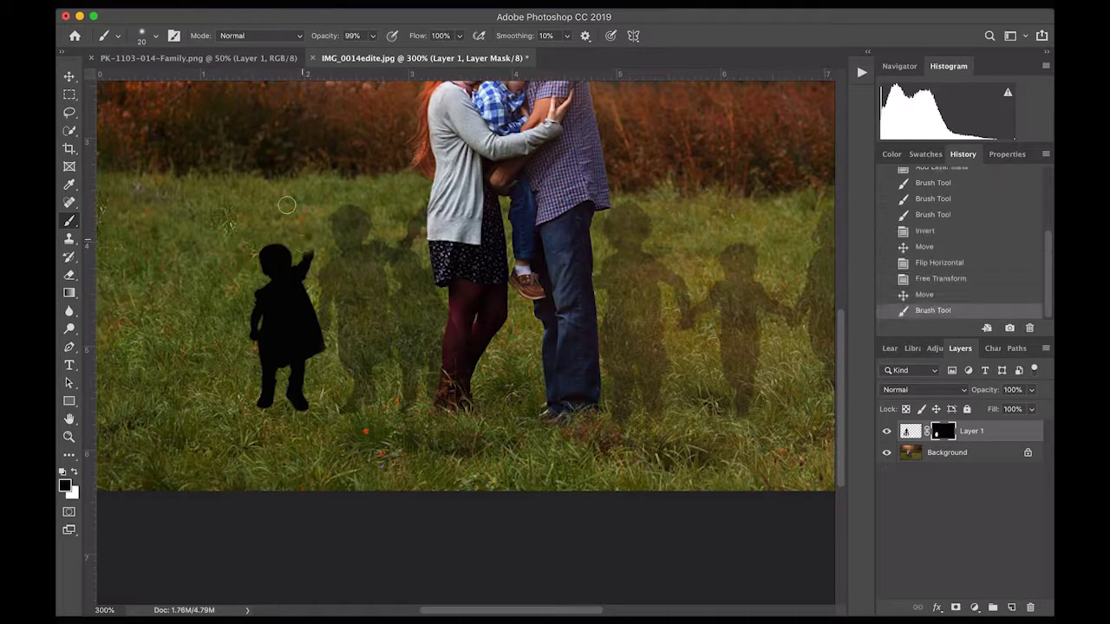
- Move the girl silhouette slightly closer to the faint shadow figures and rotate it about 3.9° so her feet sit on the grass
left_click(71, 77)
left_click_drag(298, 327, 303, 337)
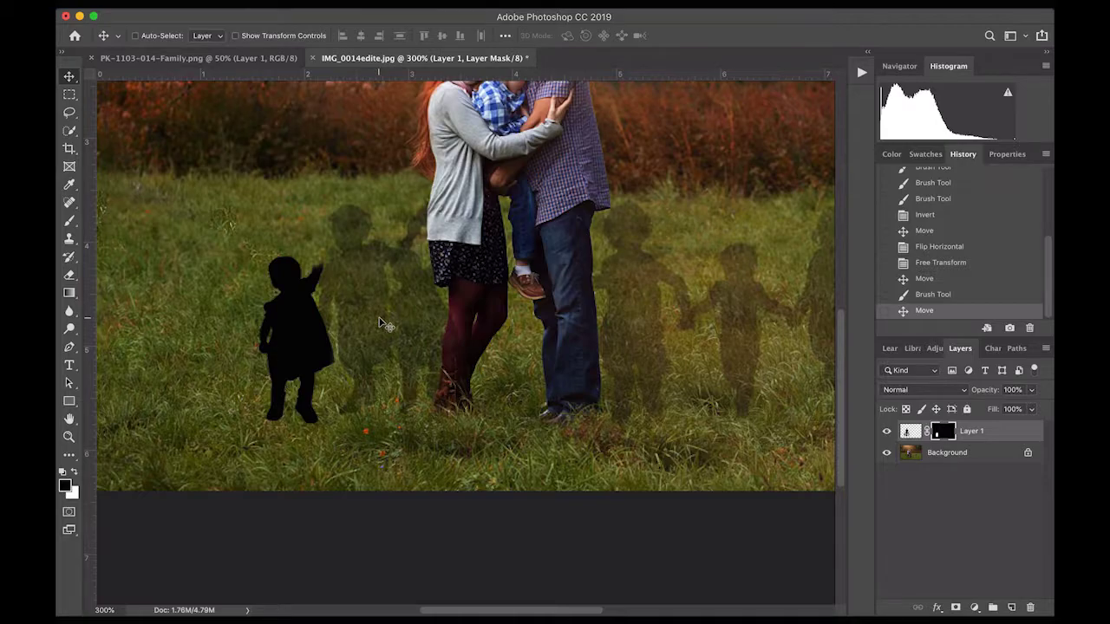
key("super+t")
left_click_drag(257, 455, 249, 433)
left_click_drag(292, 339, 293, 342)
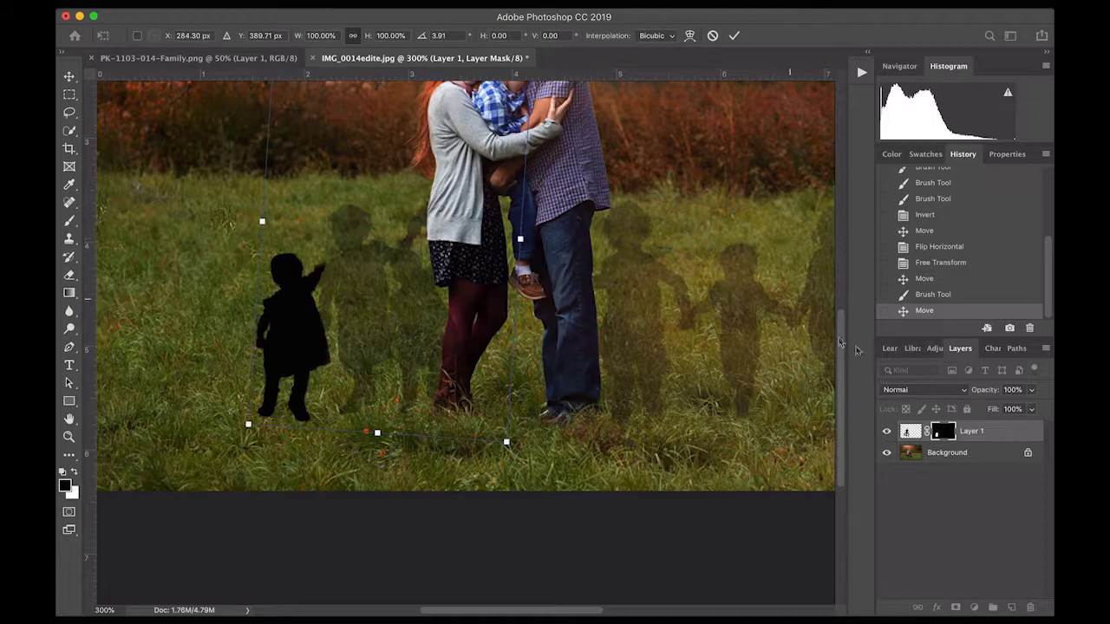
key("Return")
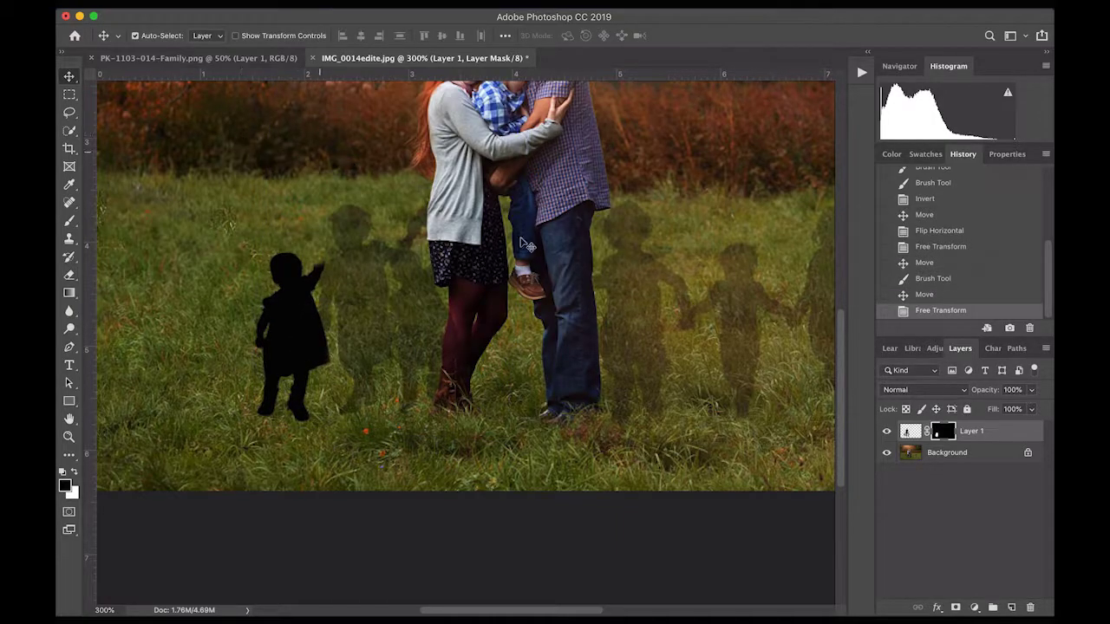
- Lower the girl silhouette layer's opacity to 48%
left_click(1031, 390)
left_click_drag(1030, 409, 980, 405)
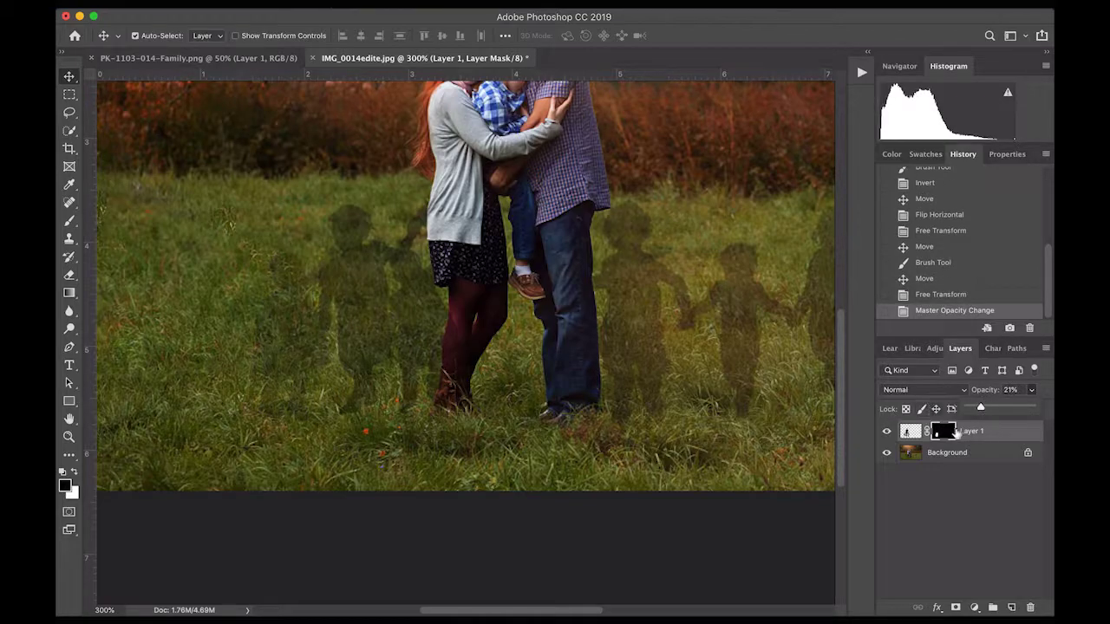
mouse_move(989, 406)
left_mouse_down()
mouse_move(1036, 406)
mouse_move(1000, 395)
left_mouse_up()
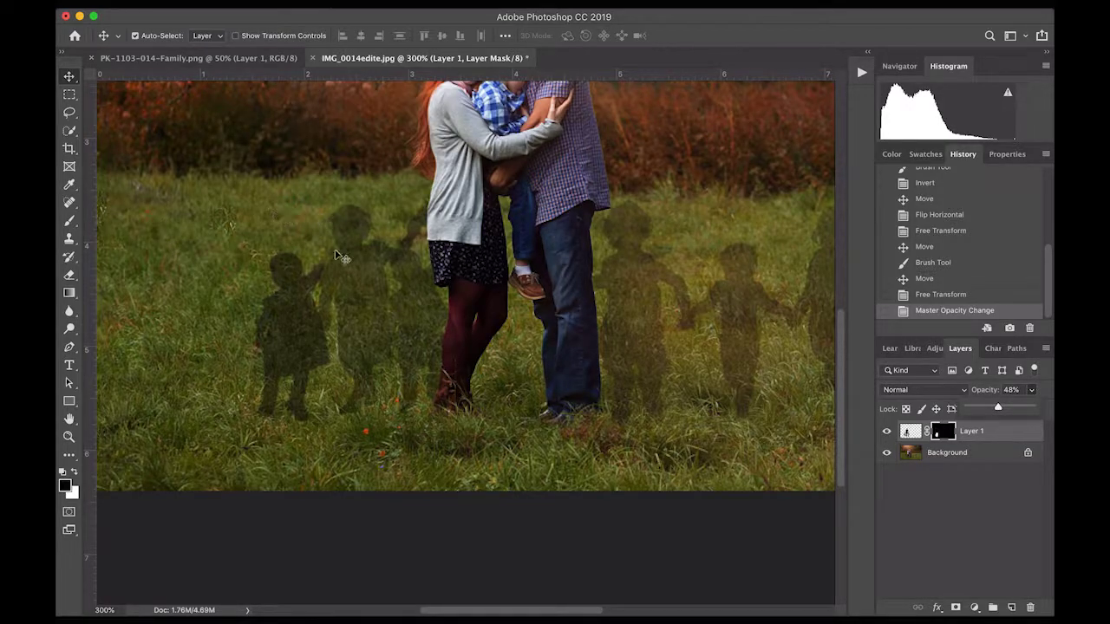
- Paint black with the 20 px brush on the layer mask to clean up the girl's raised hand and the area above her head
left_click(942, 443)
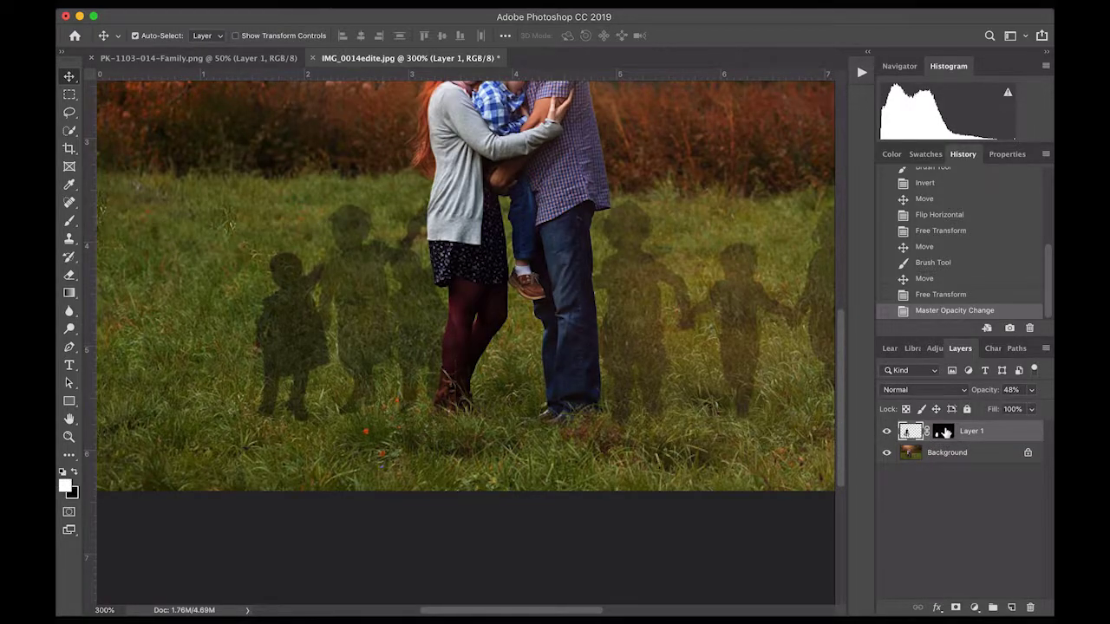
left_click(943, 432)
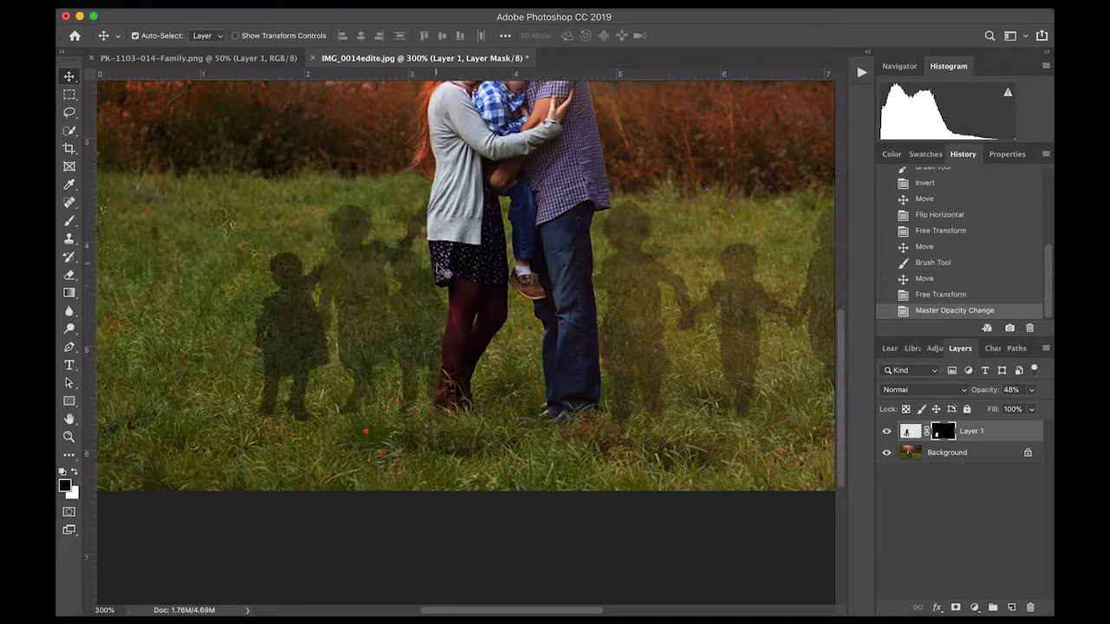
key("b")
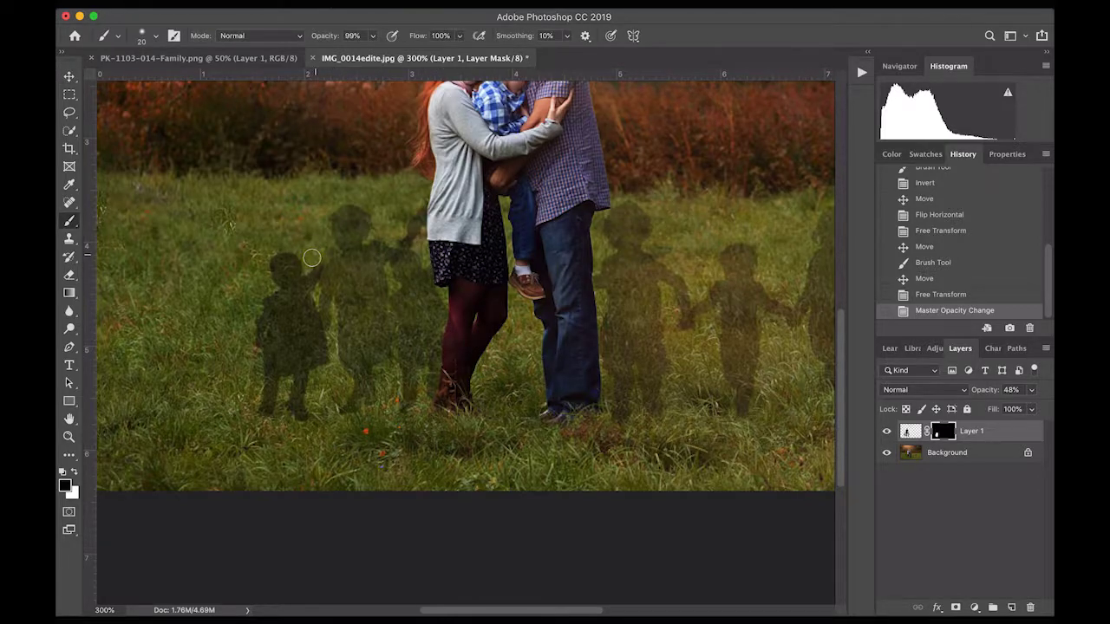
left_click(315, 256)
scroll(267, 433, "up", 4)
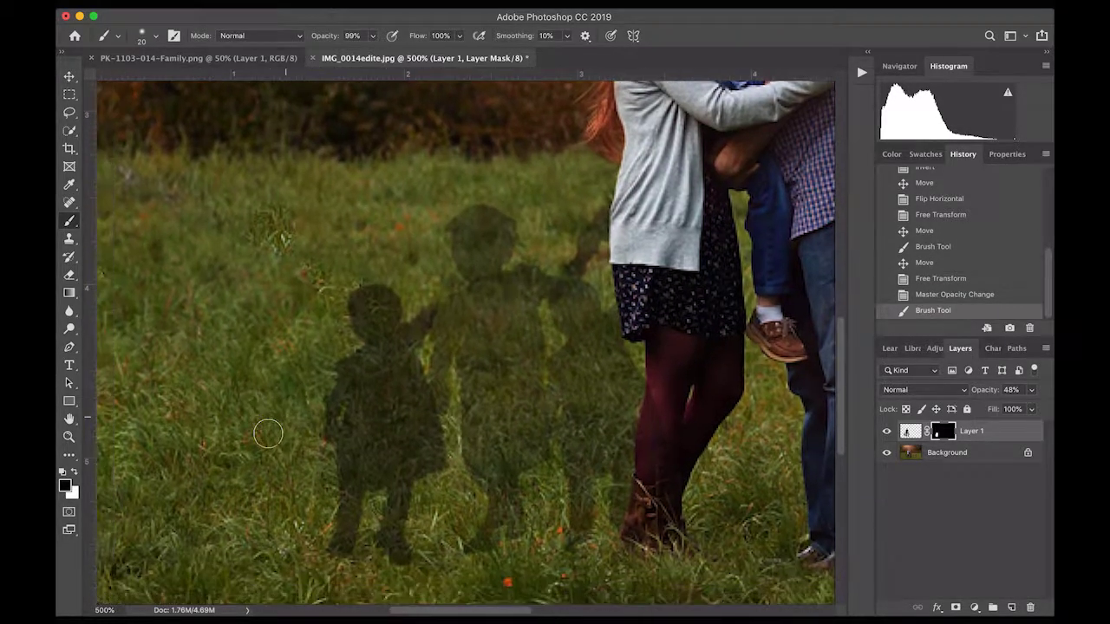
scroll(269, 440, "up", 2)
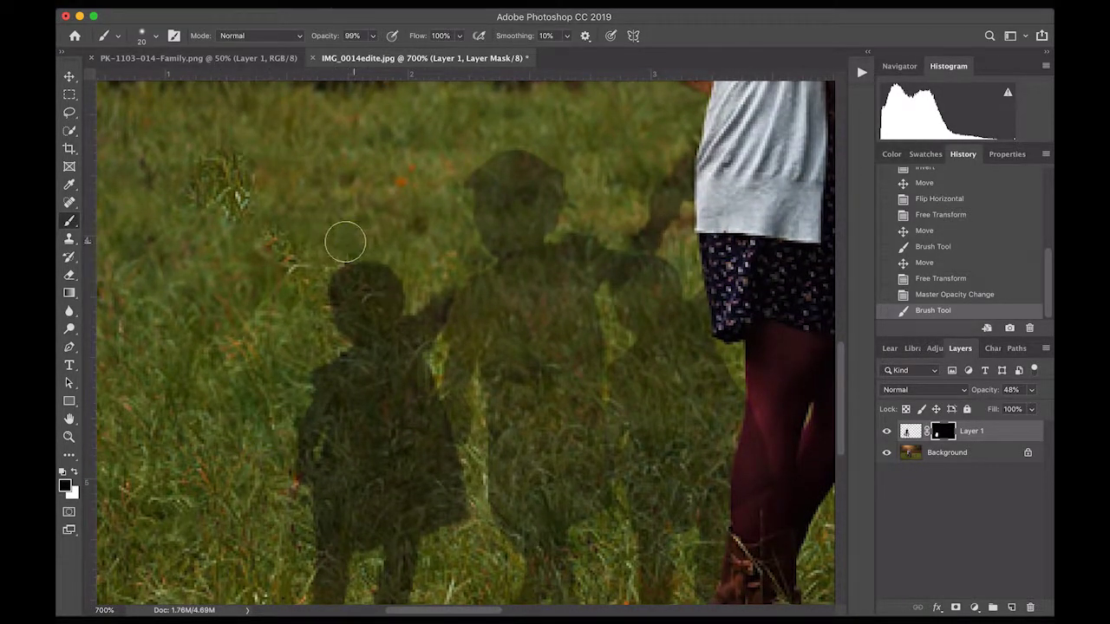
left_click_drag(322, 264, 391, 224)
key("super+minus")
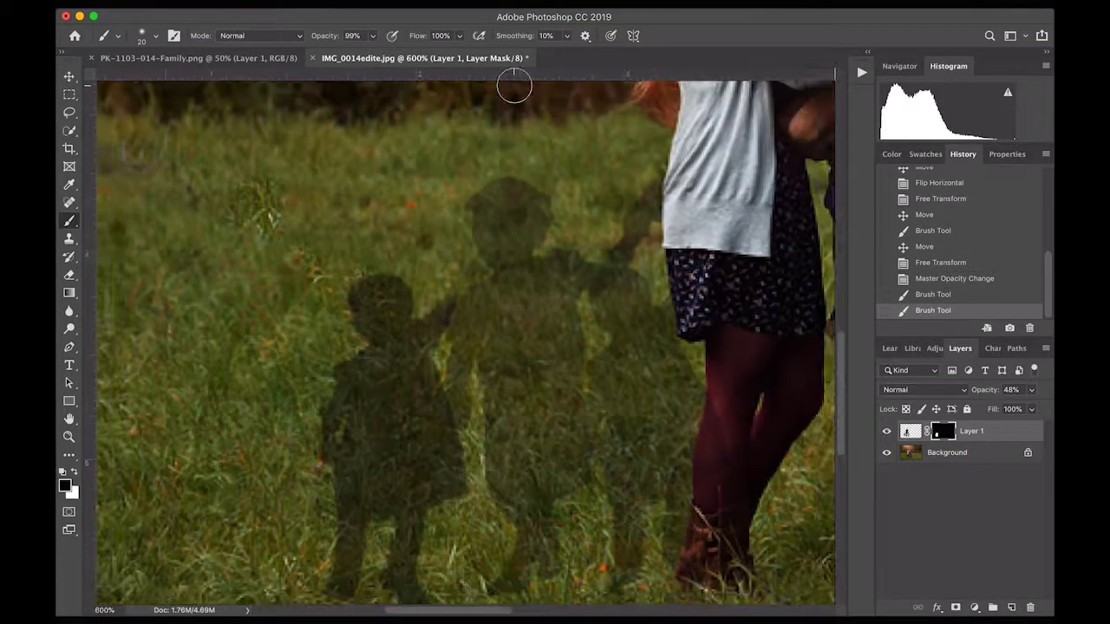
- Reduce the brush size and dab black on the layer mask along the upper edge of the girl's head
right_click(470, 218)
left_click_drag(551, 258, 547, 260)
left_click(395, 263)
left_click(394, 264)
scroll(481, 260, "up", 1)
- Set the brush size to 11 px and refine the mask edges around the girl's hand, head, shoulder and skirt with black
right_click(503, 257)
left_click_drag(557, 294, 554, 298)
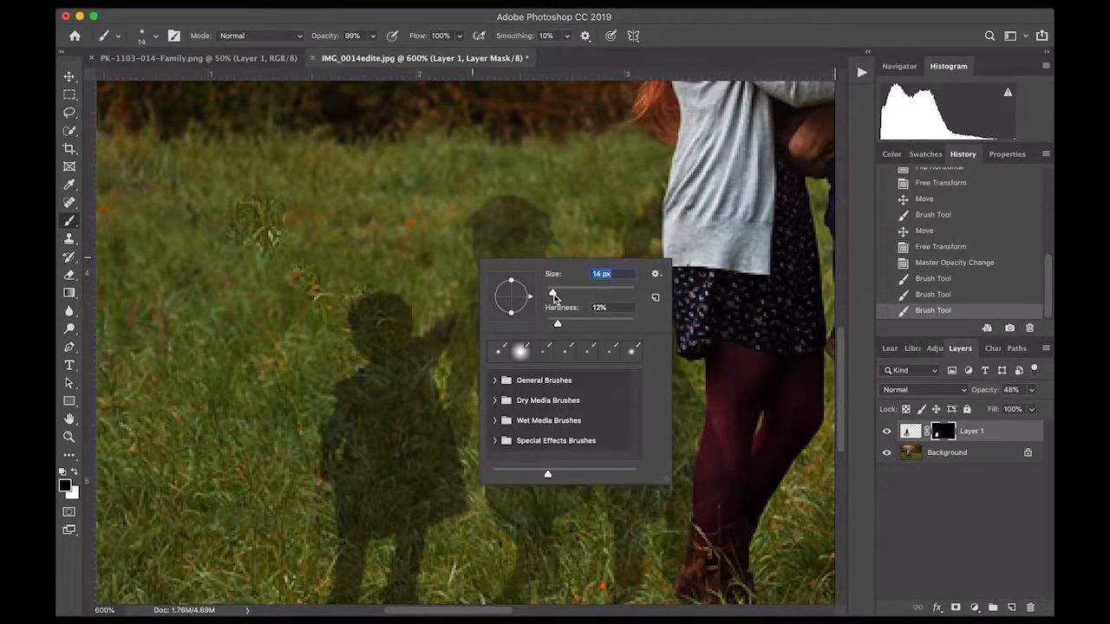
key("Return")
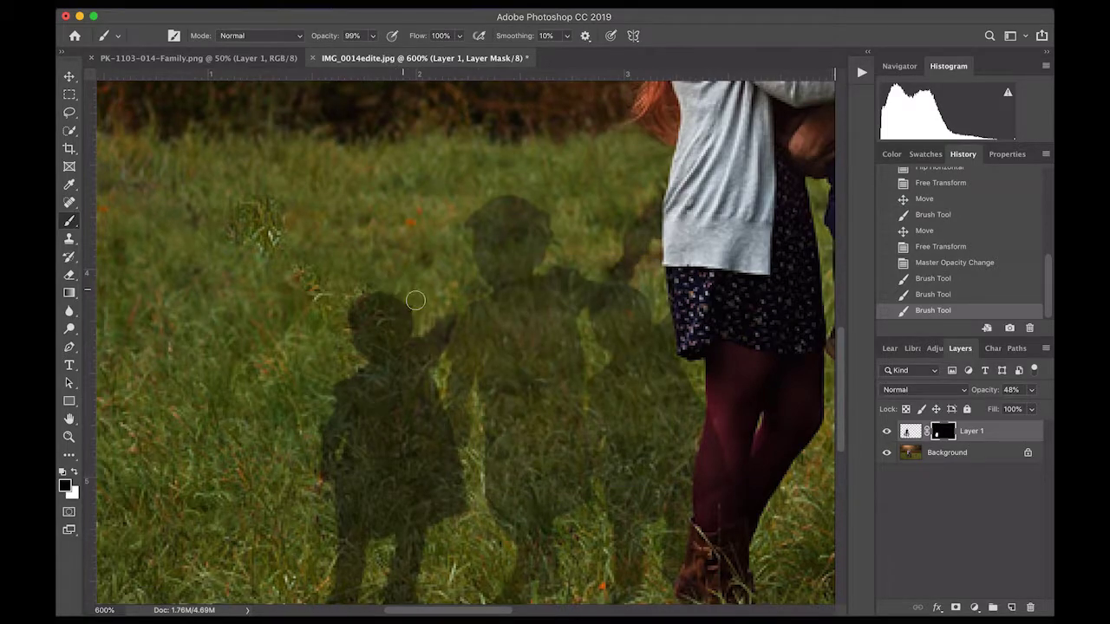
left_click_drag(442, 325, 439, 314)
left_click_drag(341, 296, 340, 322)
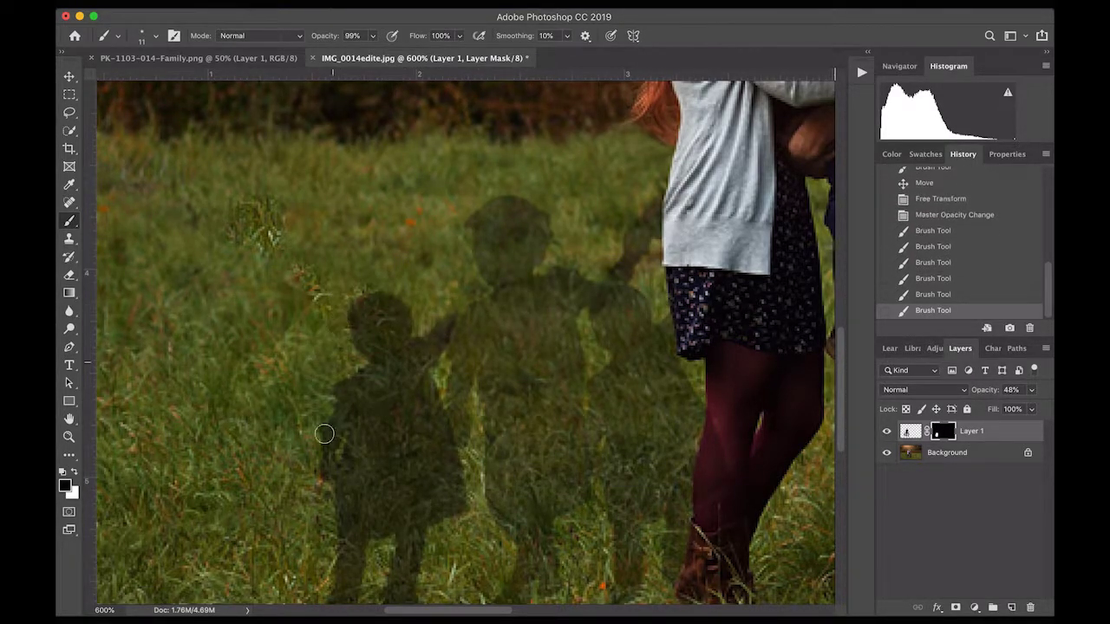
left_click_drag(349, 369, 350, 360)
key("super+minus")
key("super+minus")
key("super+minus")
key("super+minus")
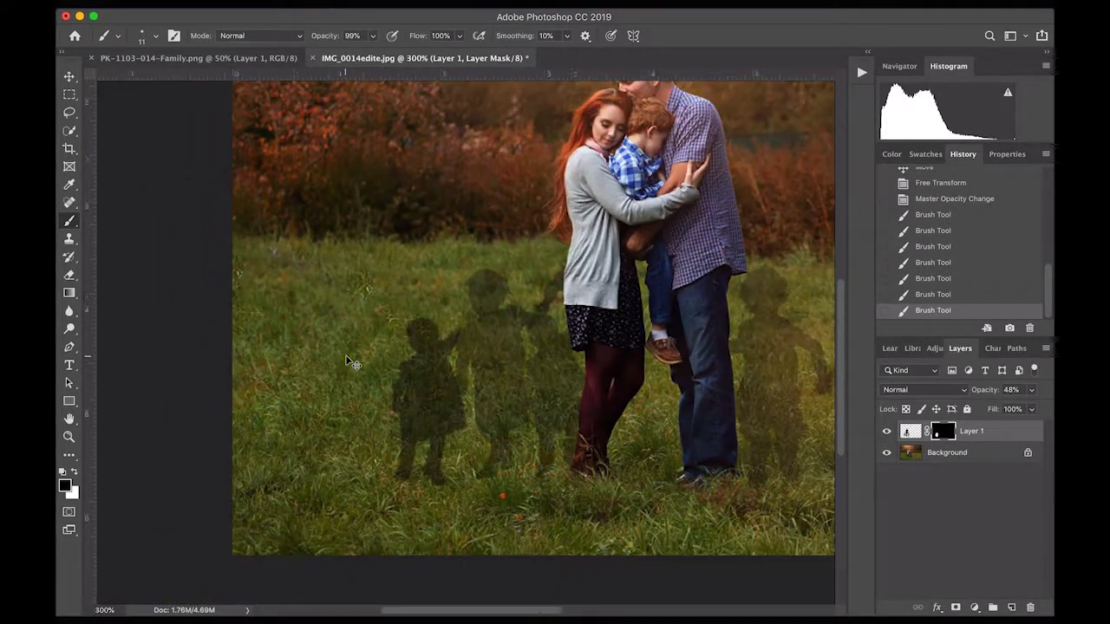
mouse_move(301, 453)
left_mouse_down()
mouse_move(277, 436)
mouse_move(282, 444)
left_mouse_up()
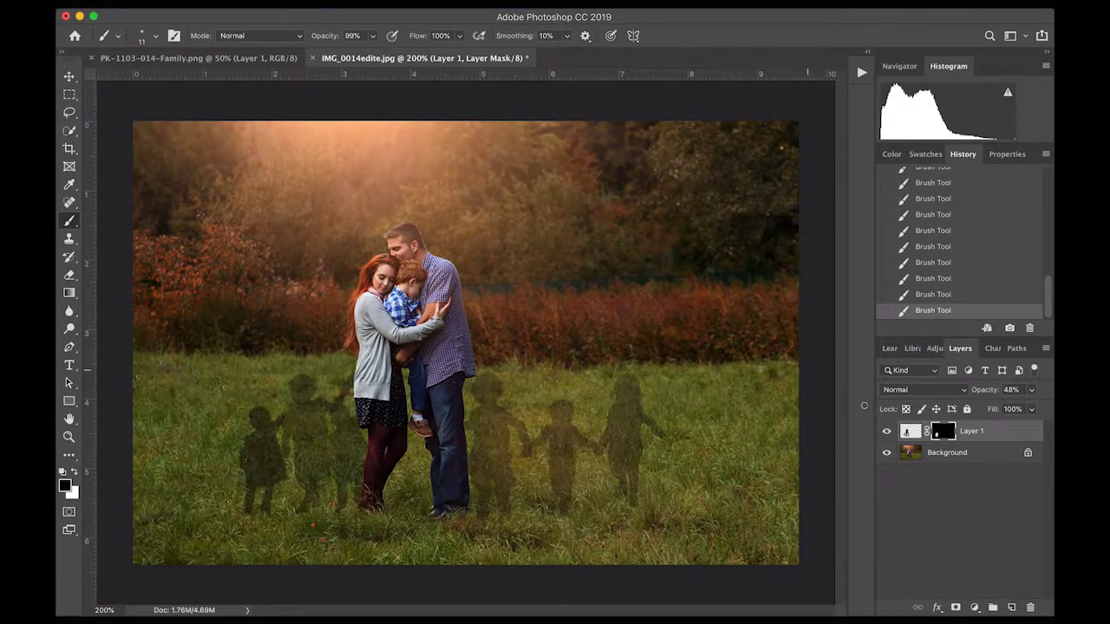
- Set the girl silhouette layer's opacity to 30% to match the other shadow figures
left_click(1031, 392)
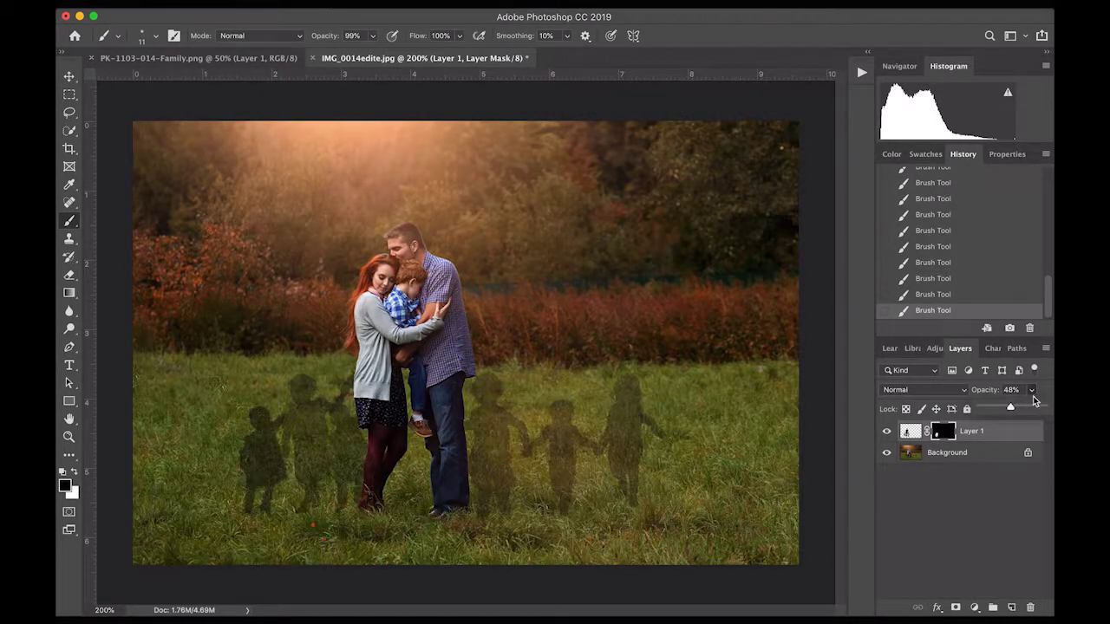
left_click_drag(1010, 408, 1001, 409)
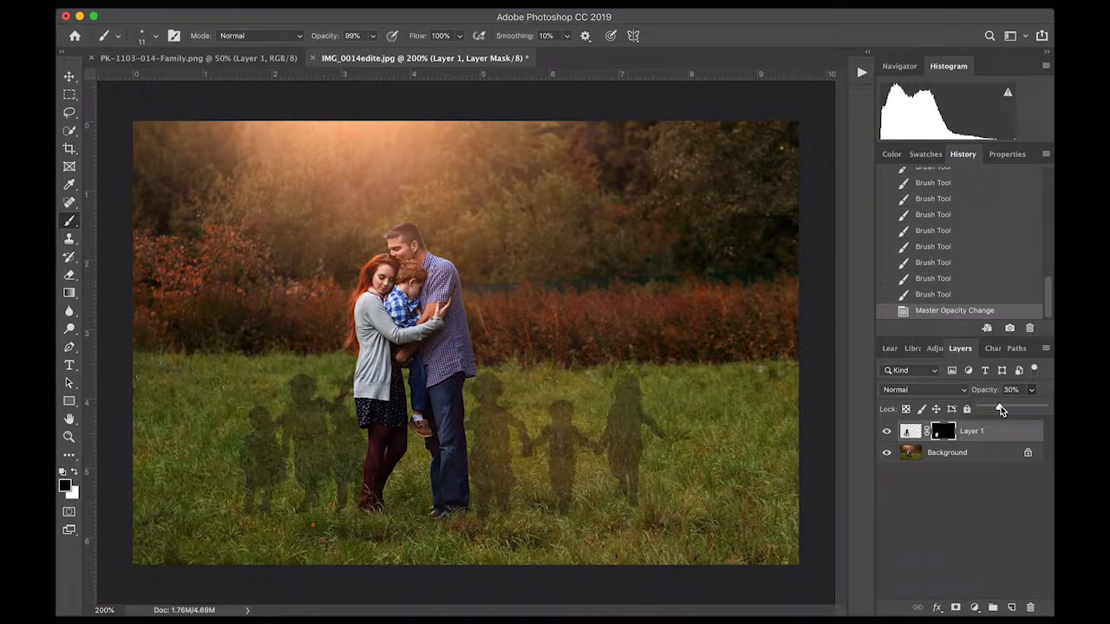